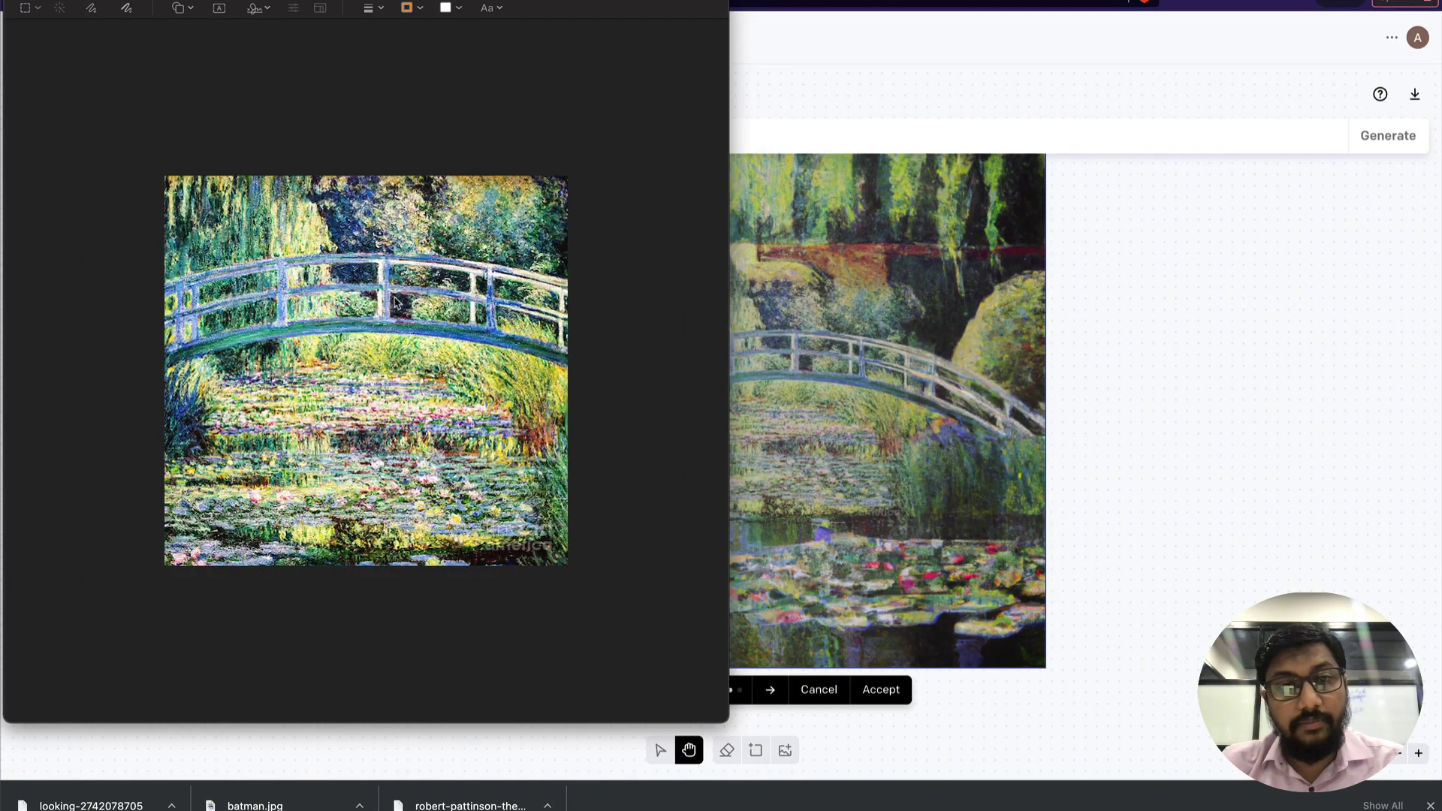
- Glance at the Monet painting in Preview, then return to the DALL·E editor
click(1191, 380)
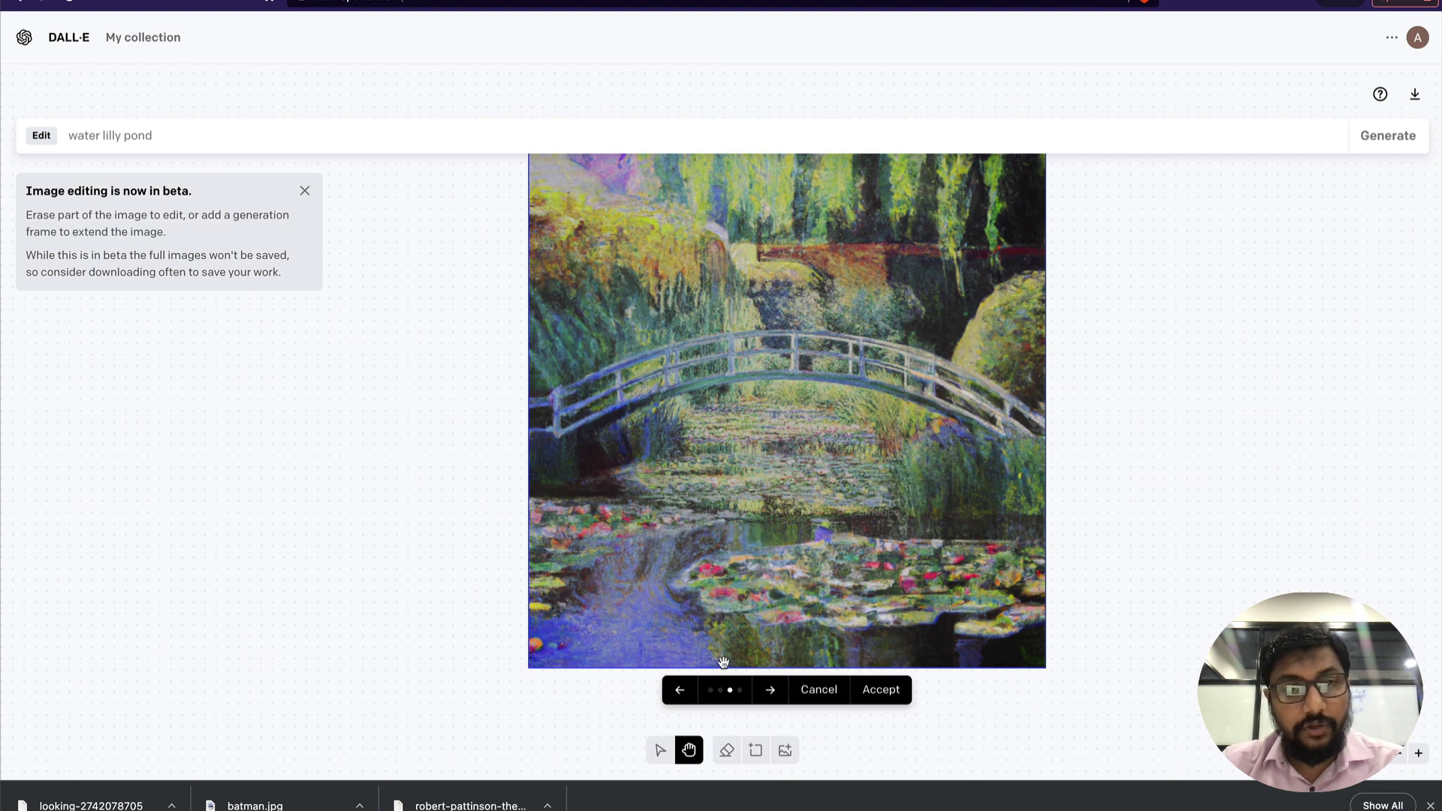
key(super+Tab)
key(super+Tab)
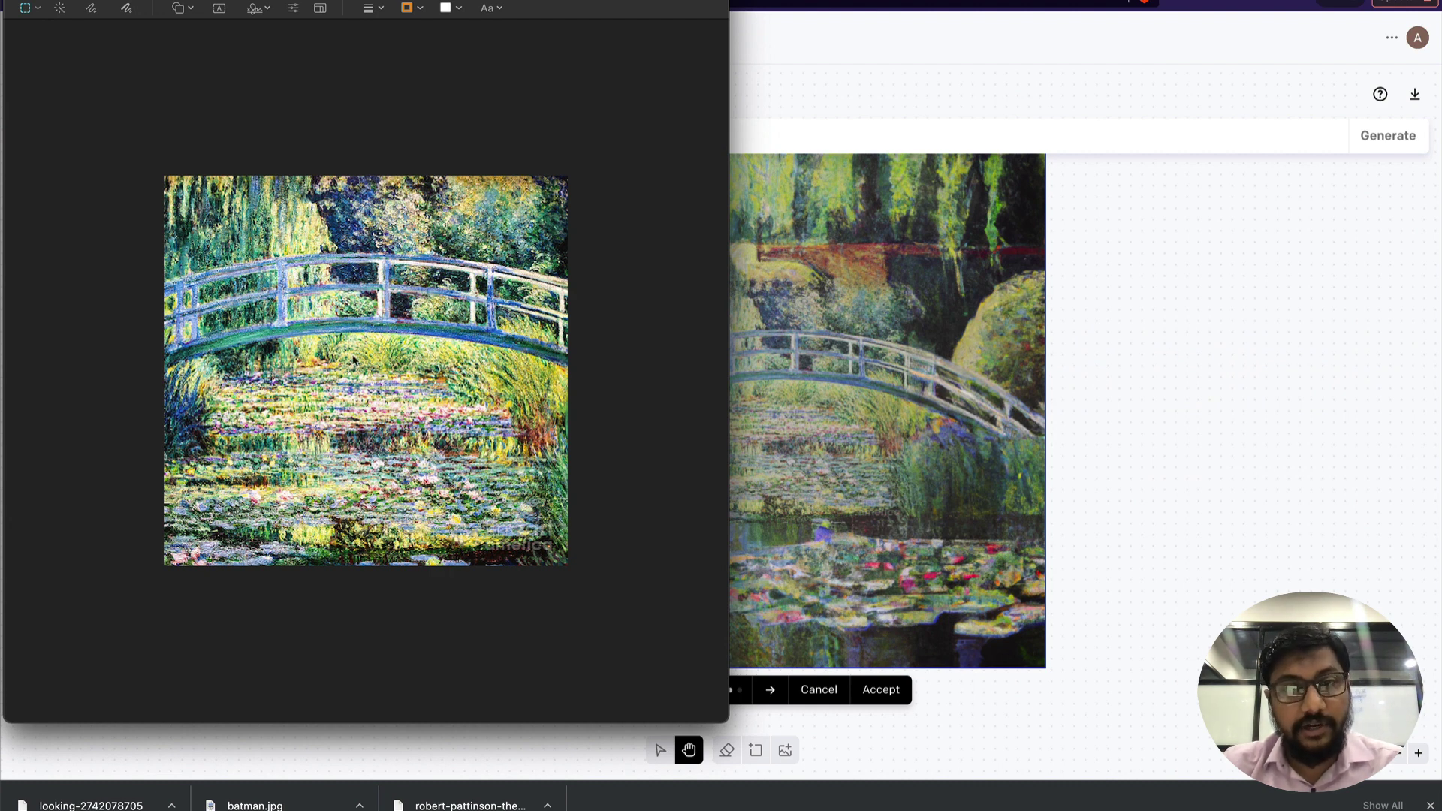
click(1065, 432)
- Browse the generated water lily variants and settle on the third one
click(774, 700)
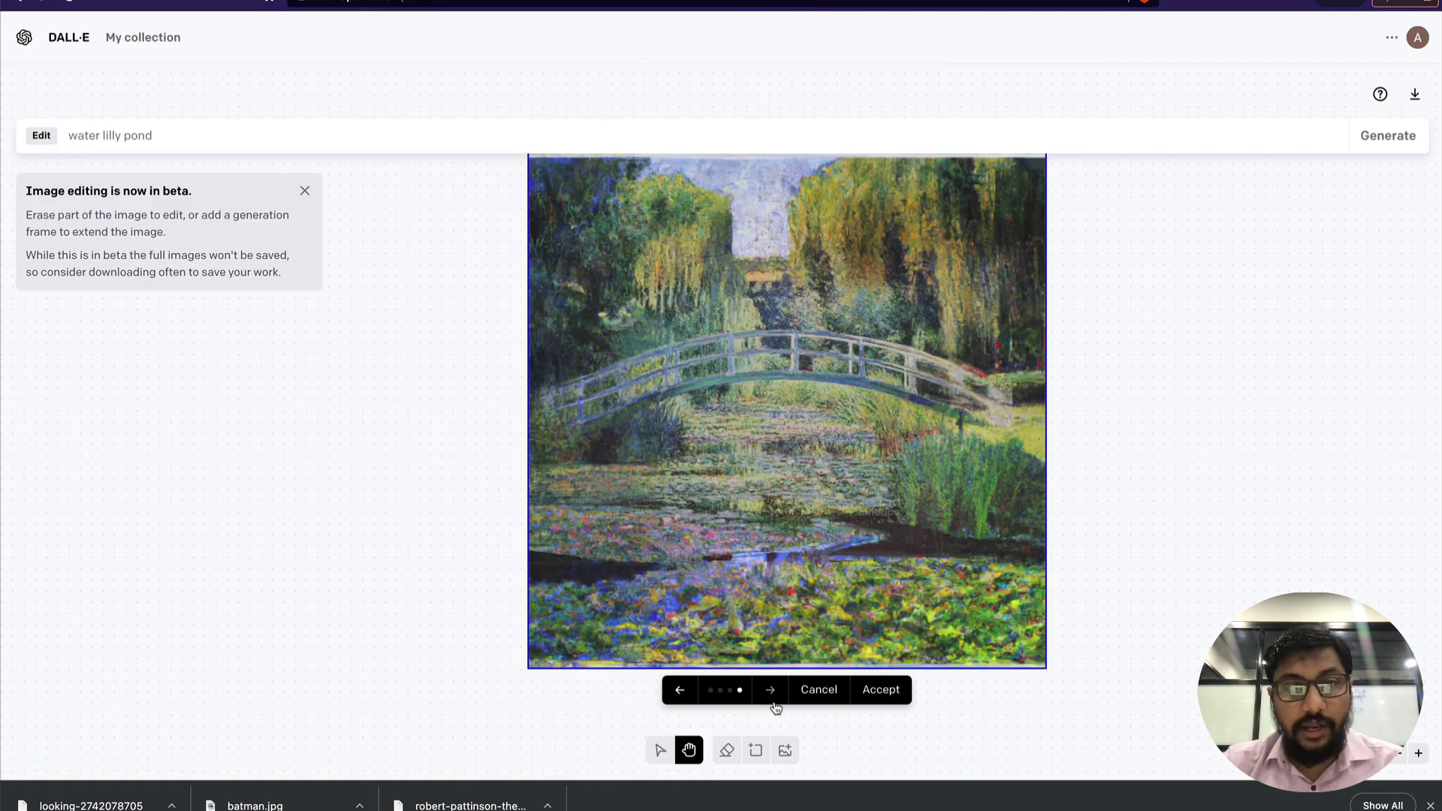
click(772, 695)
click(771, 691)
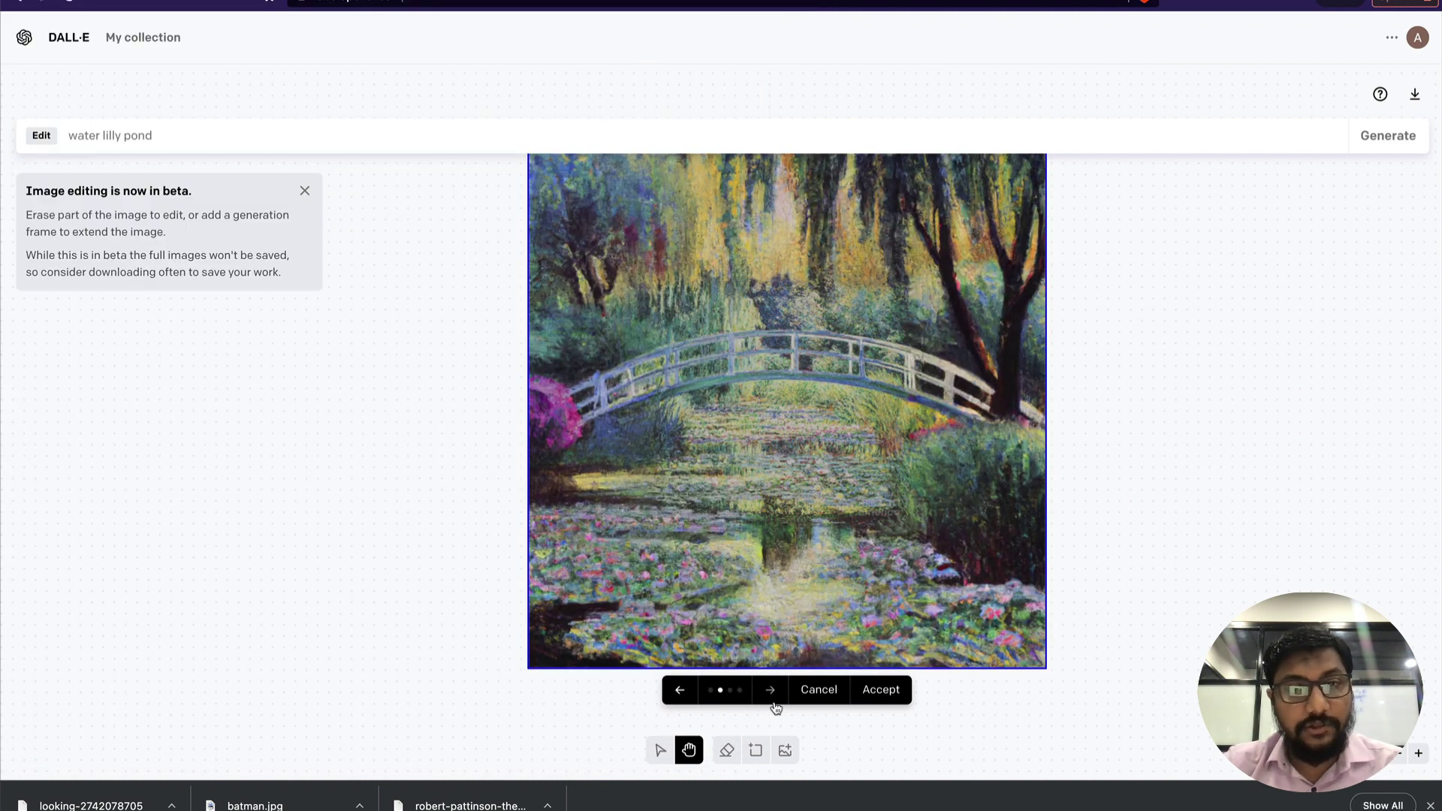
click(774, 699)
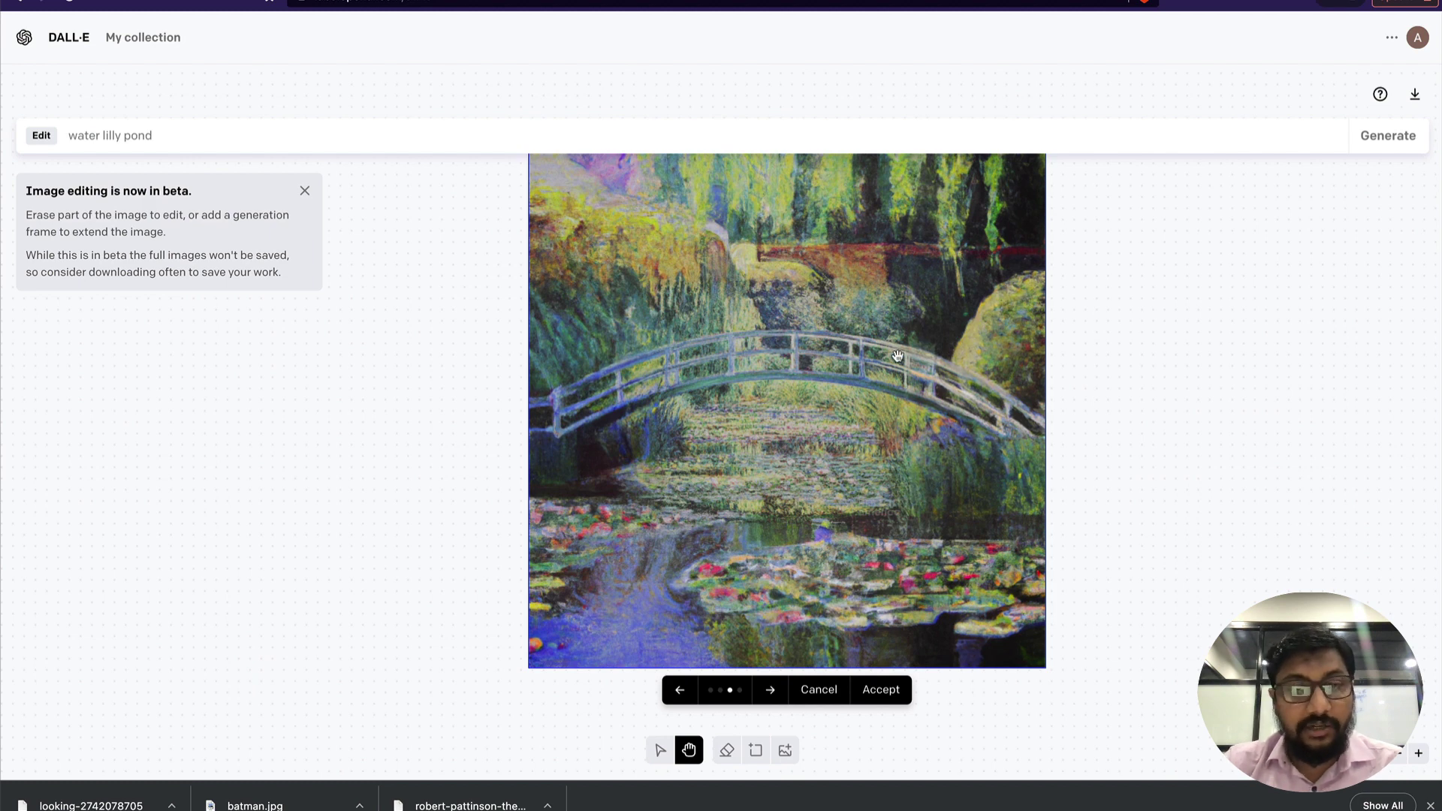
click(771, 691)
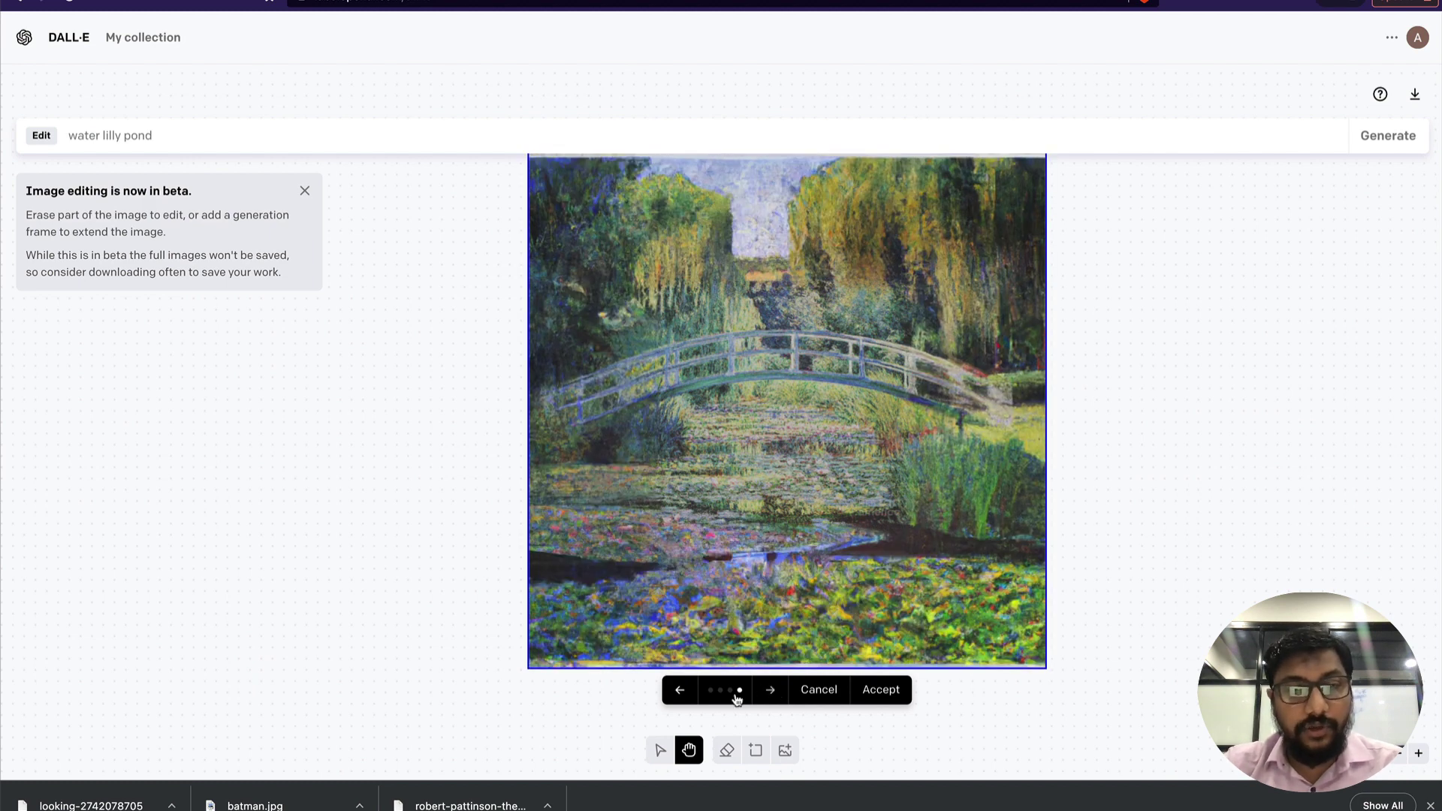
click(686, 692)
click(686, 692)
click(687, 693)
click(689, 693)
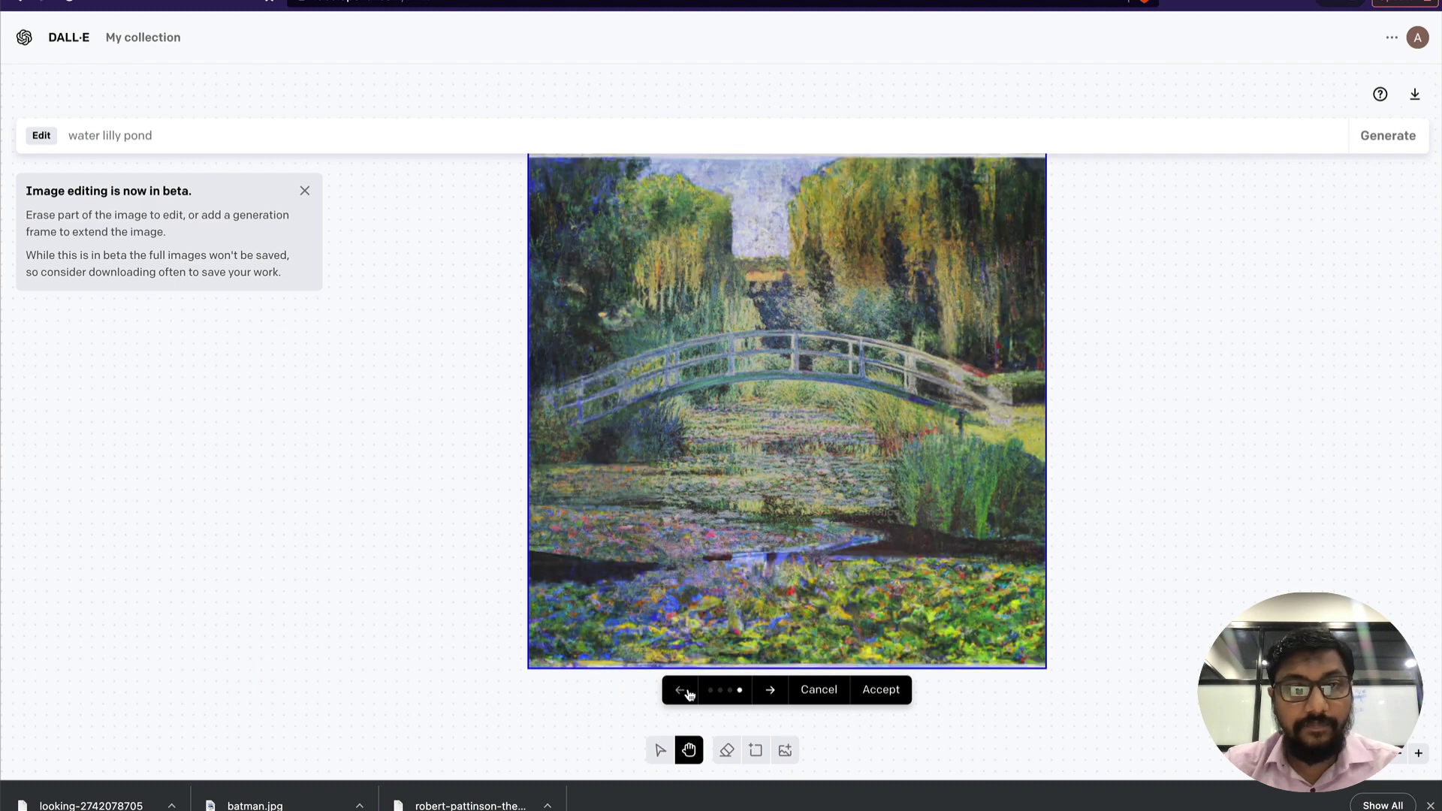
click(688, 694)
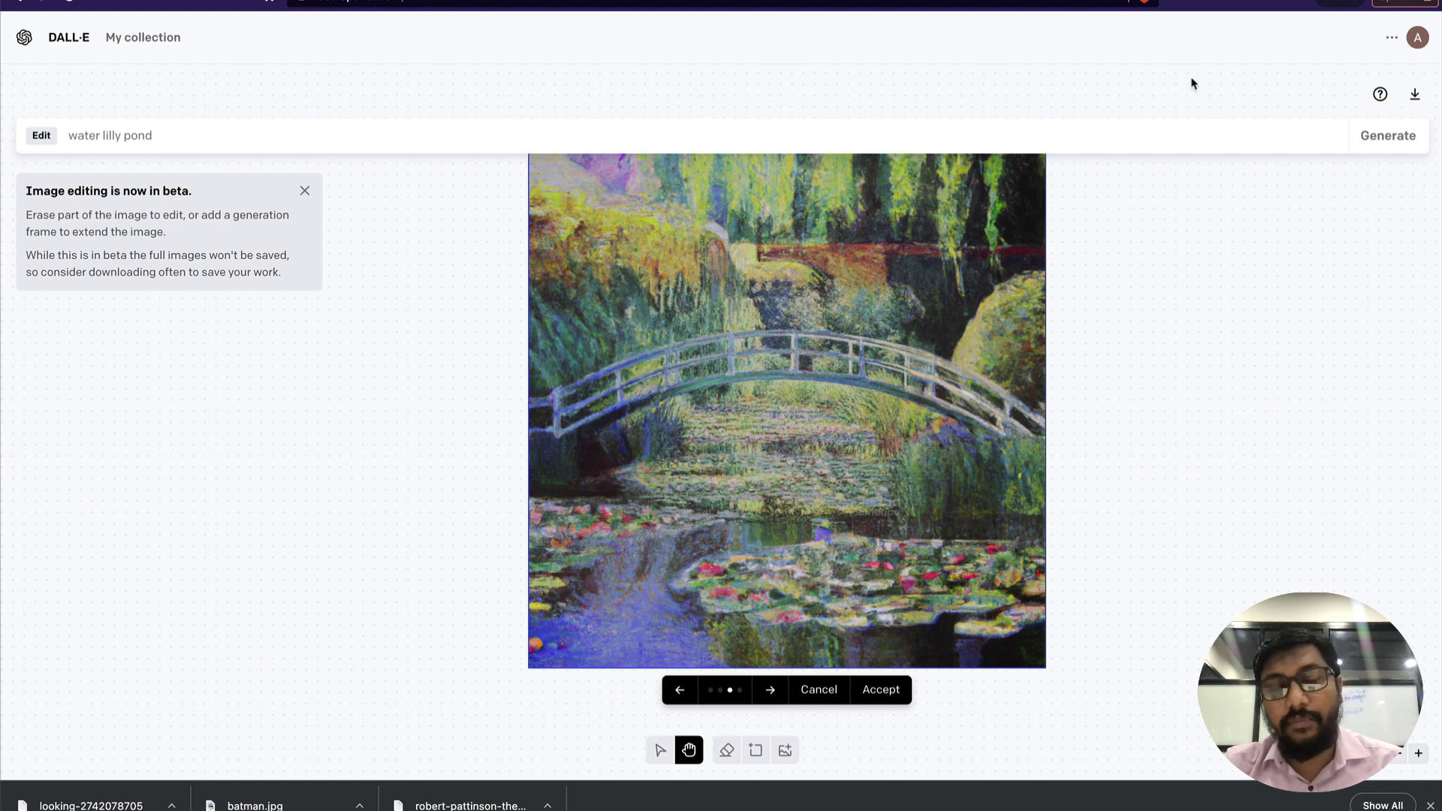
- Open the account menu to check the 111 remaining credits
click(1417, 38)
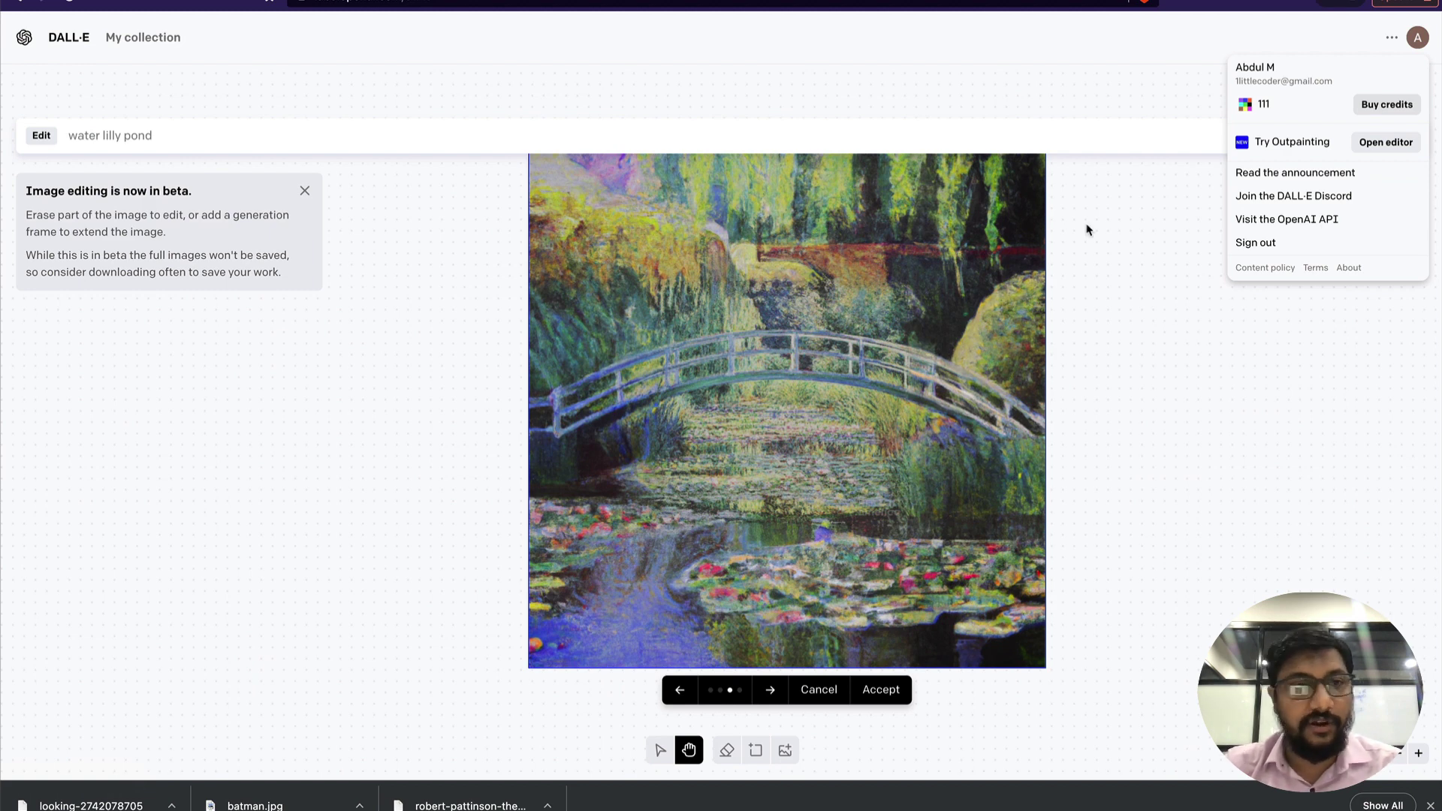
- Leave the editor for the home page, discarding the unaccepted variant, and reopen the account menu
click(55, 43)
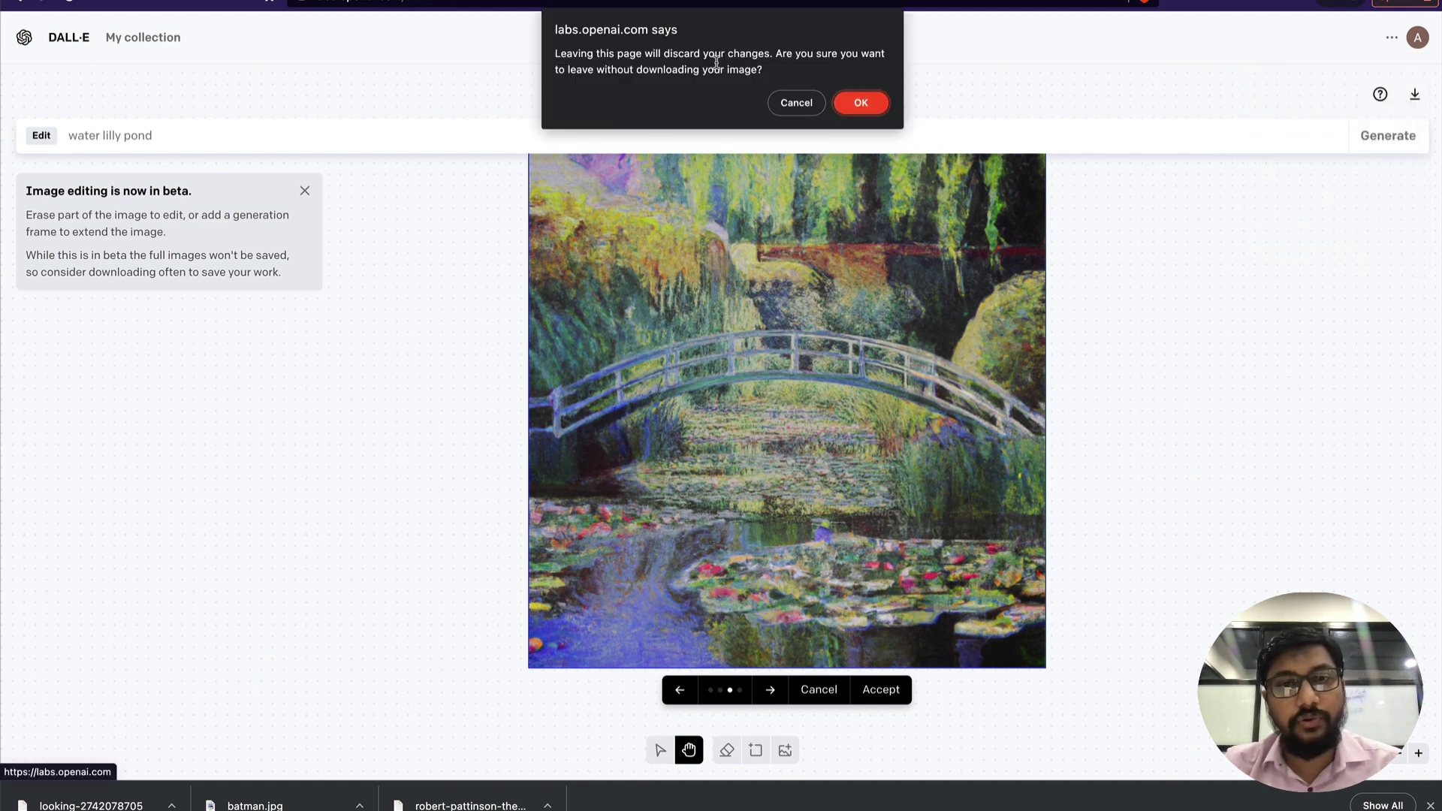
click(861, 103)
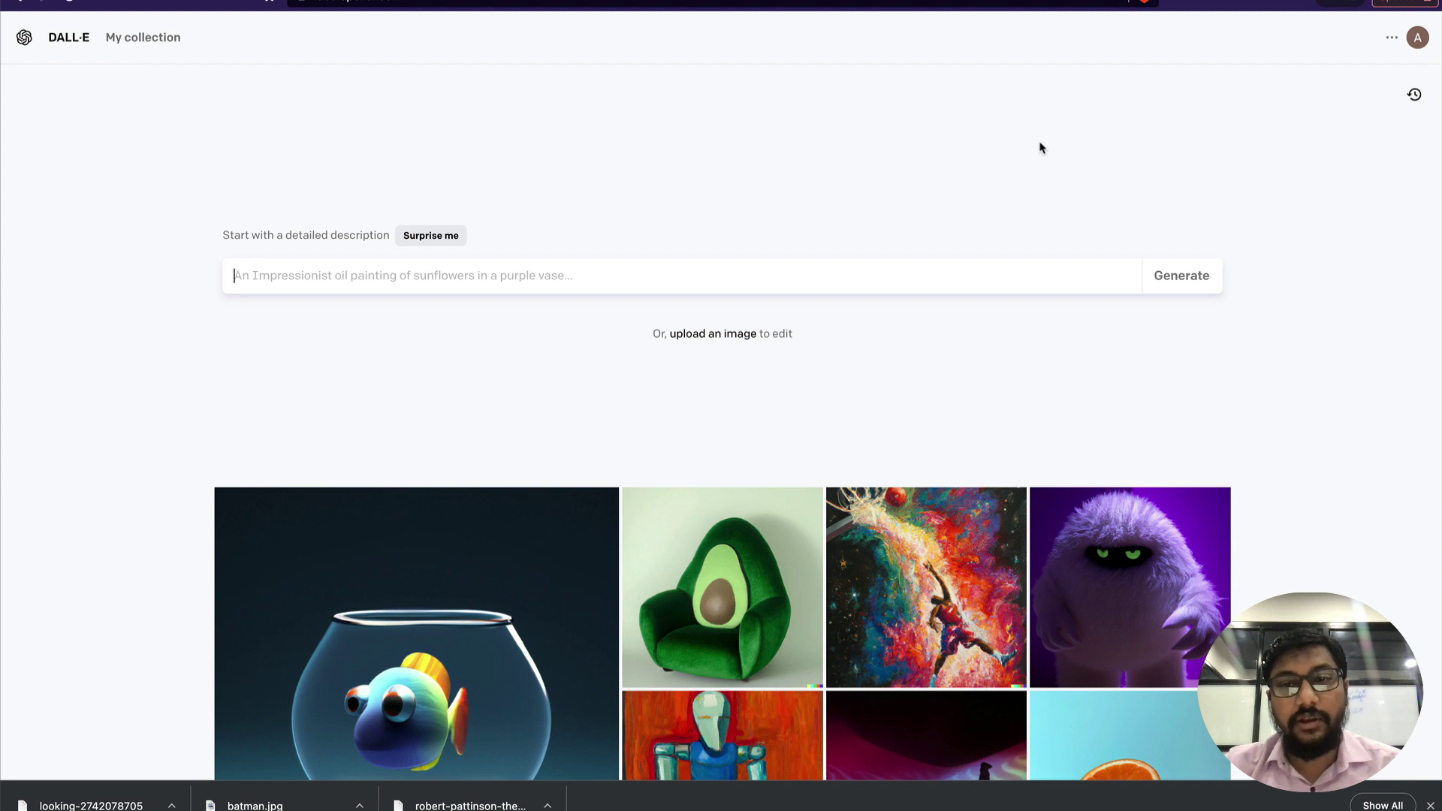
click(1418, 43)
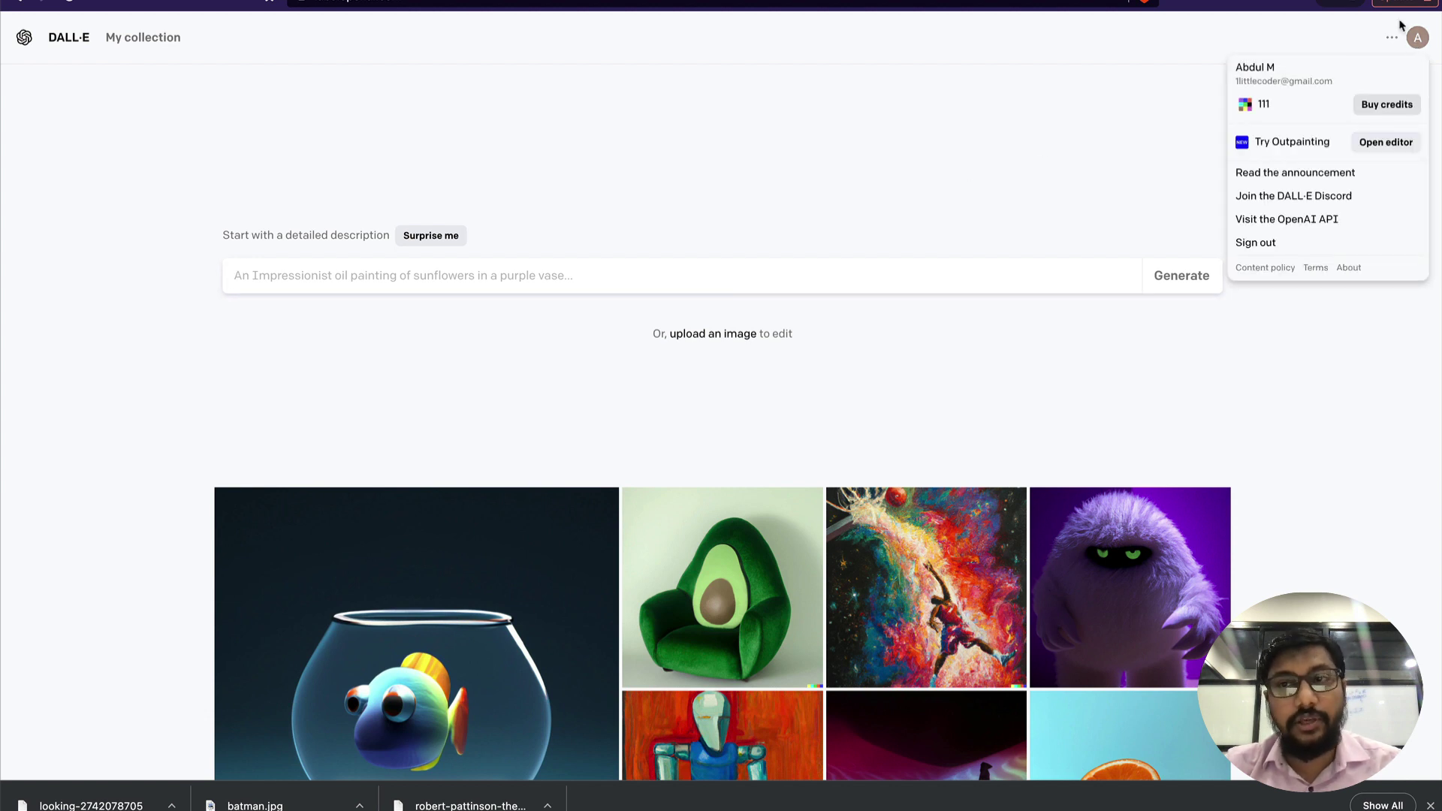
- Launch Try Outpainting to get a blank, deselected 1024×1024 generation frame
click(1312, 153)
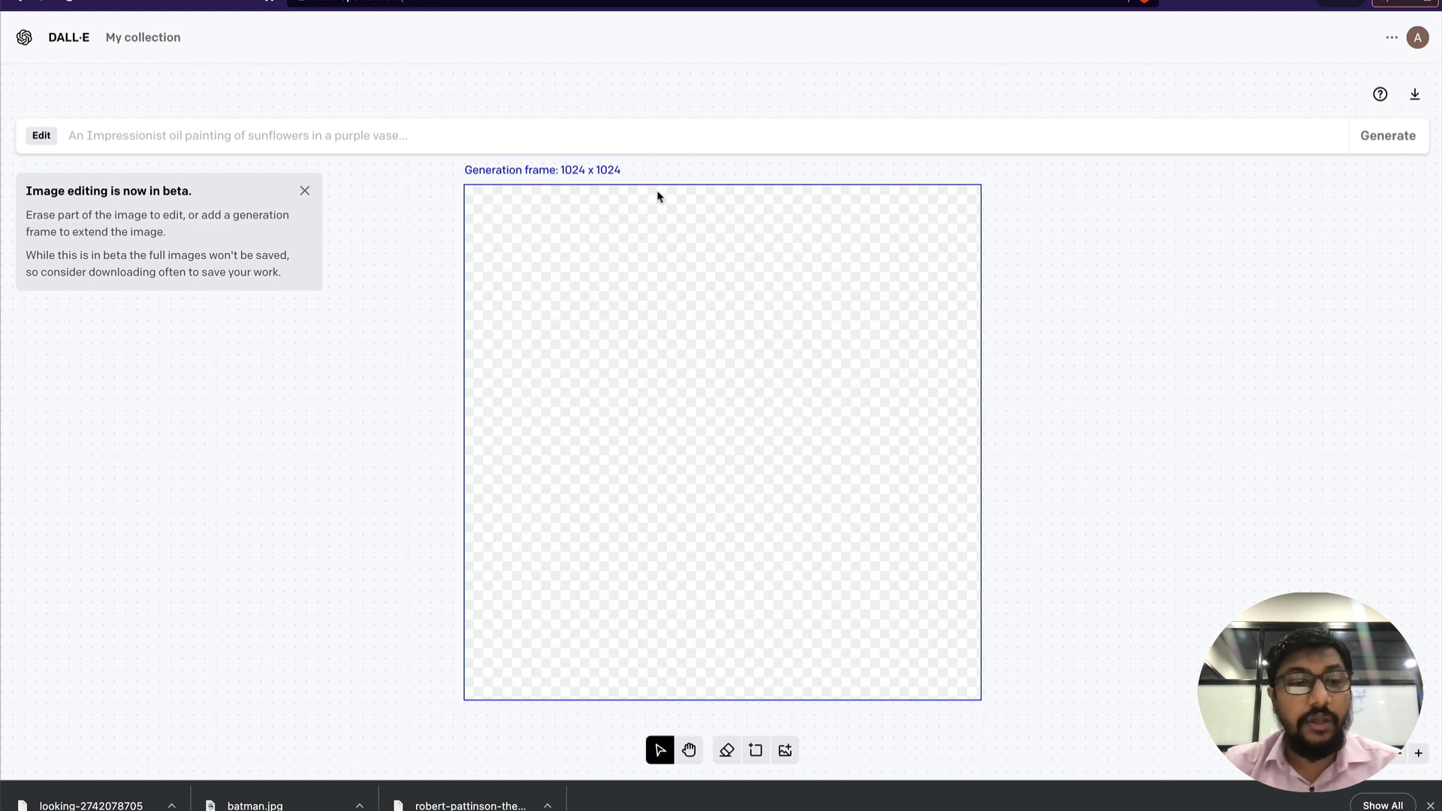
click(751, 328)
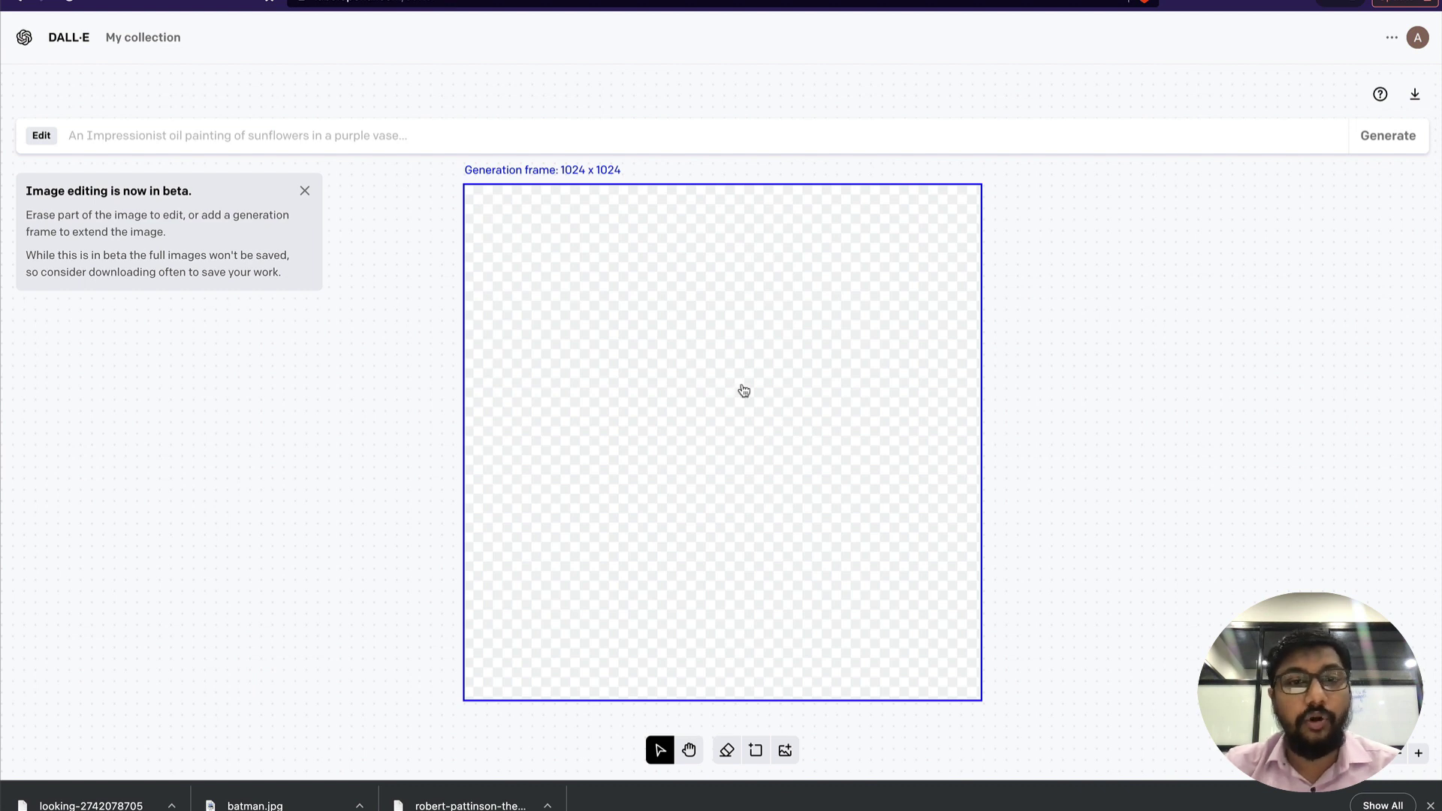
key(Escape)
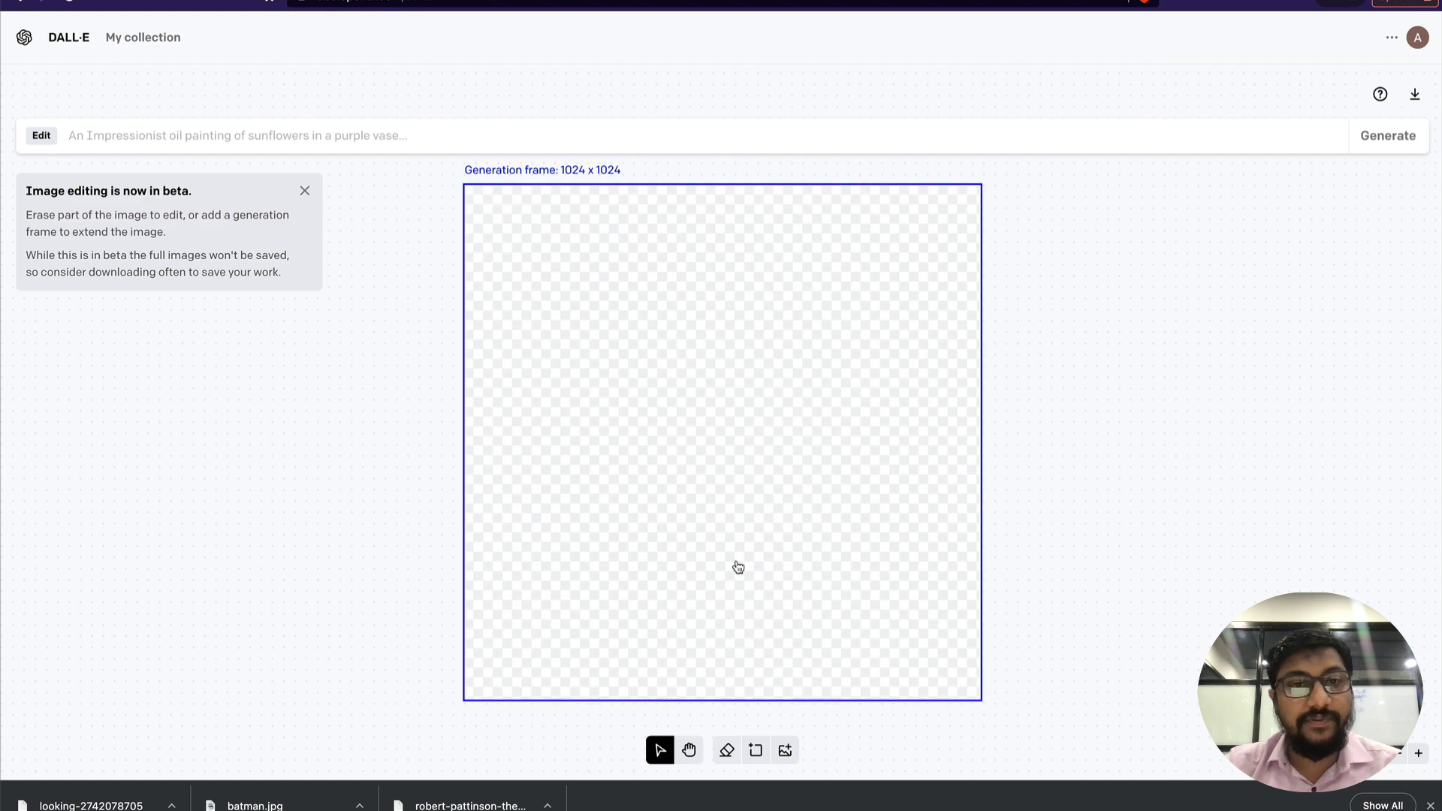
- Place batman.jpg on the canvas inside the generation frame
click(786, 751)
double_click(778, 302)
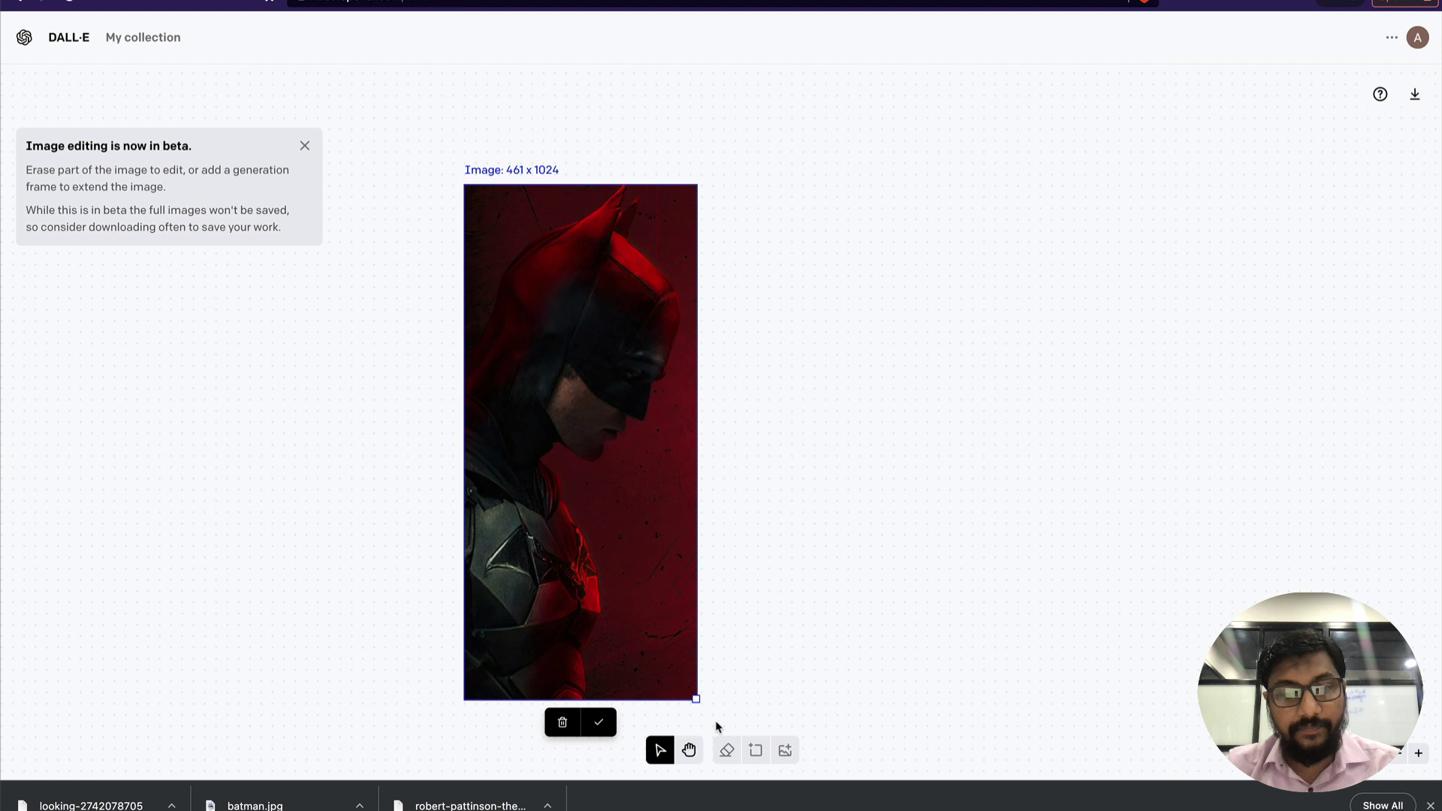
click(597, 725)
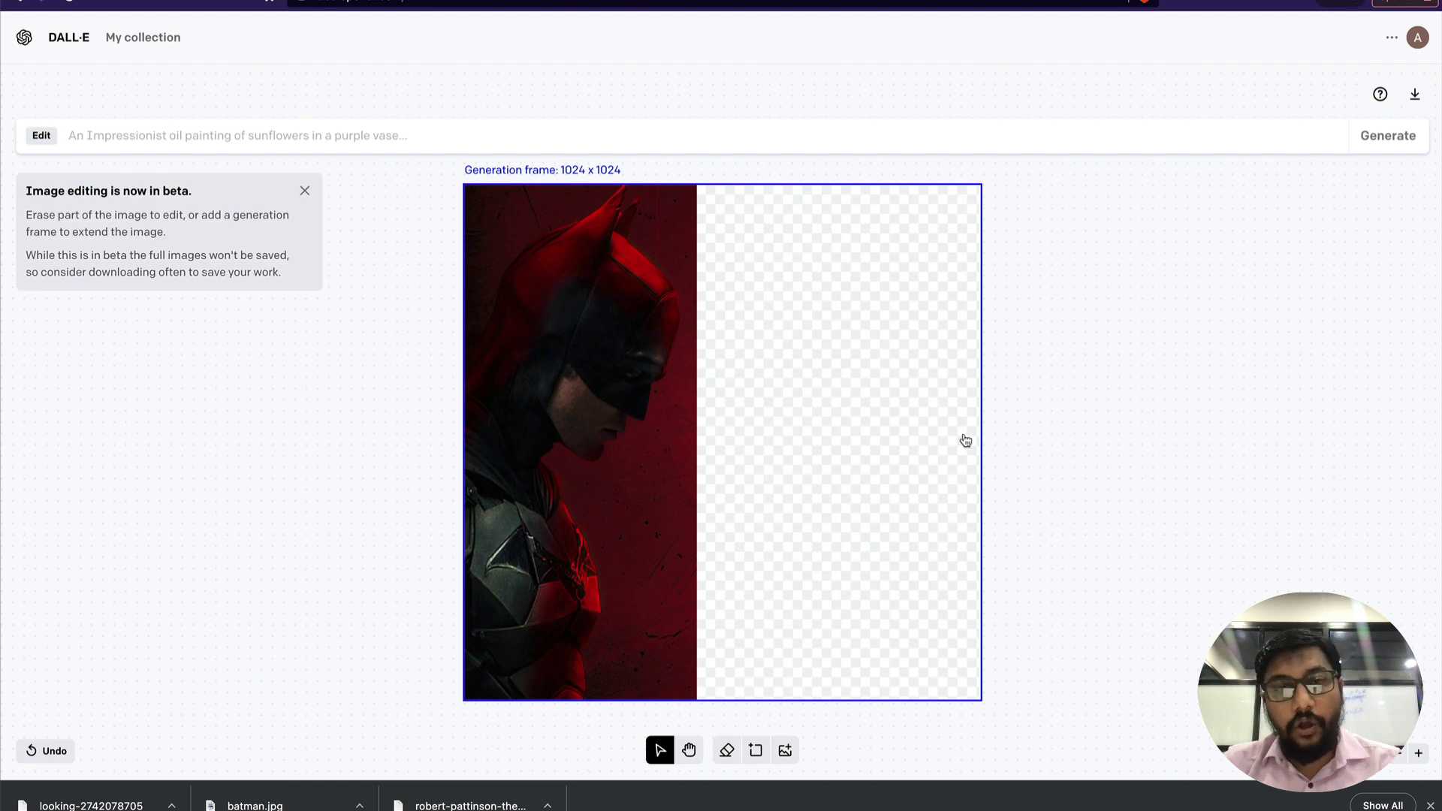
- Upload the water-lily painting as well, then discard it
click(785, 750)
double_click(605, 304)
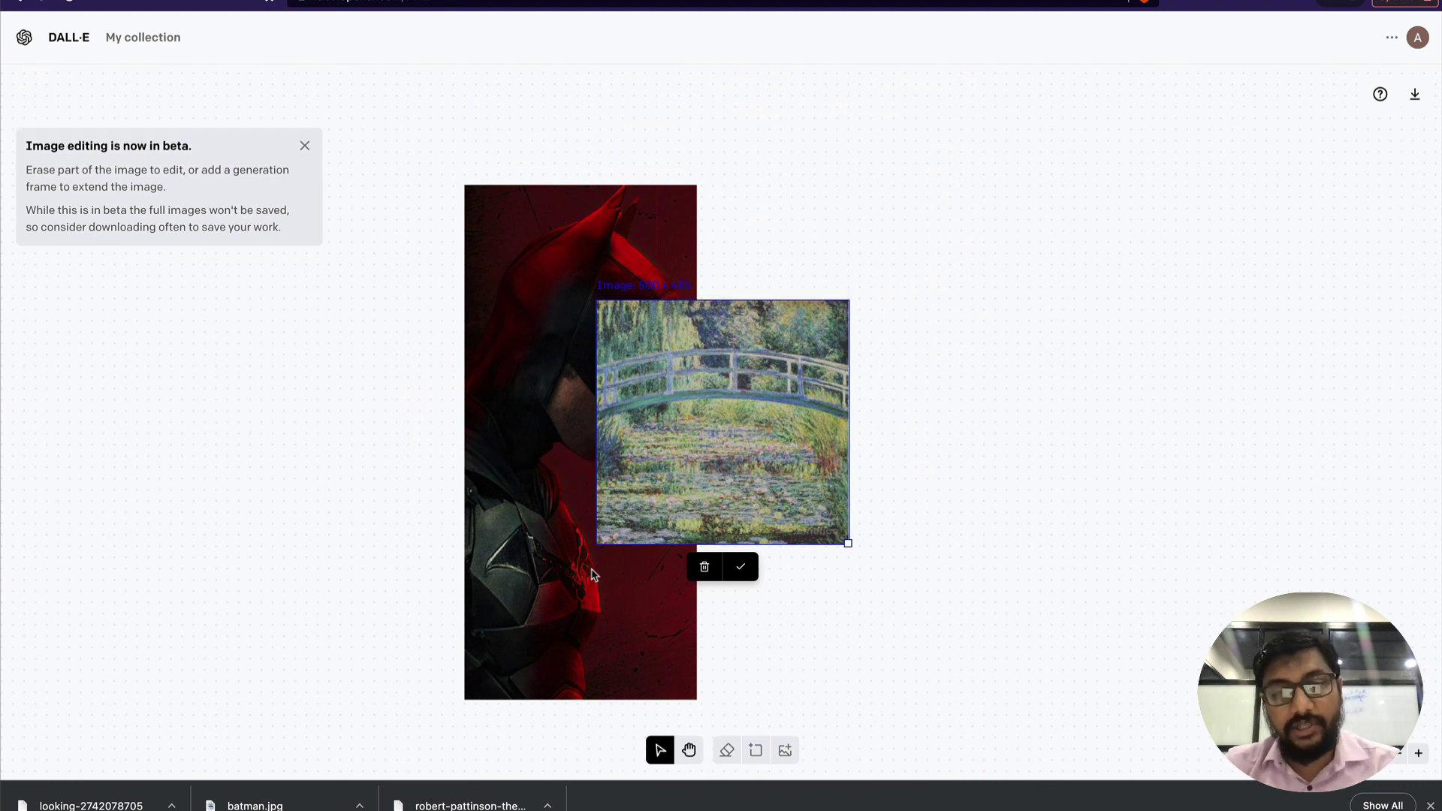
click(705, 567)
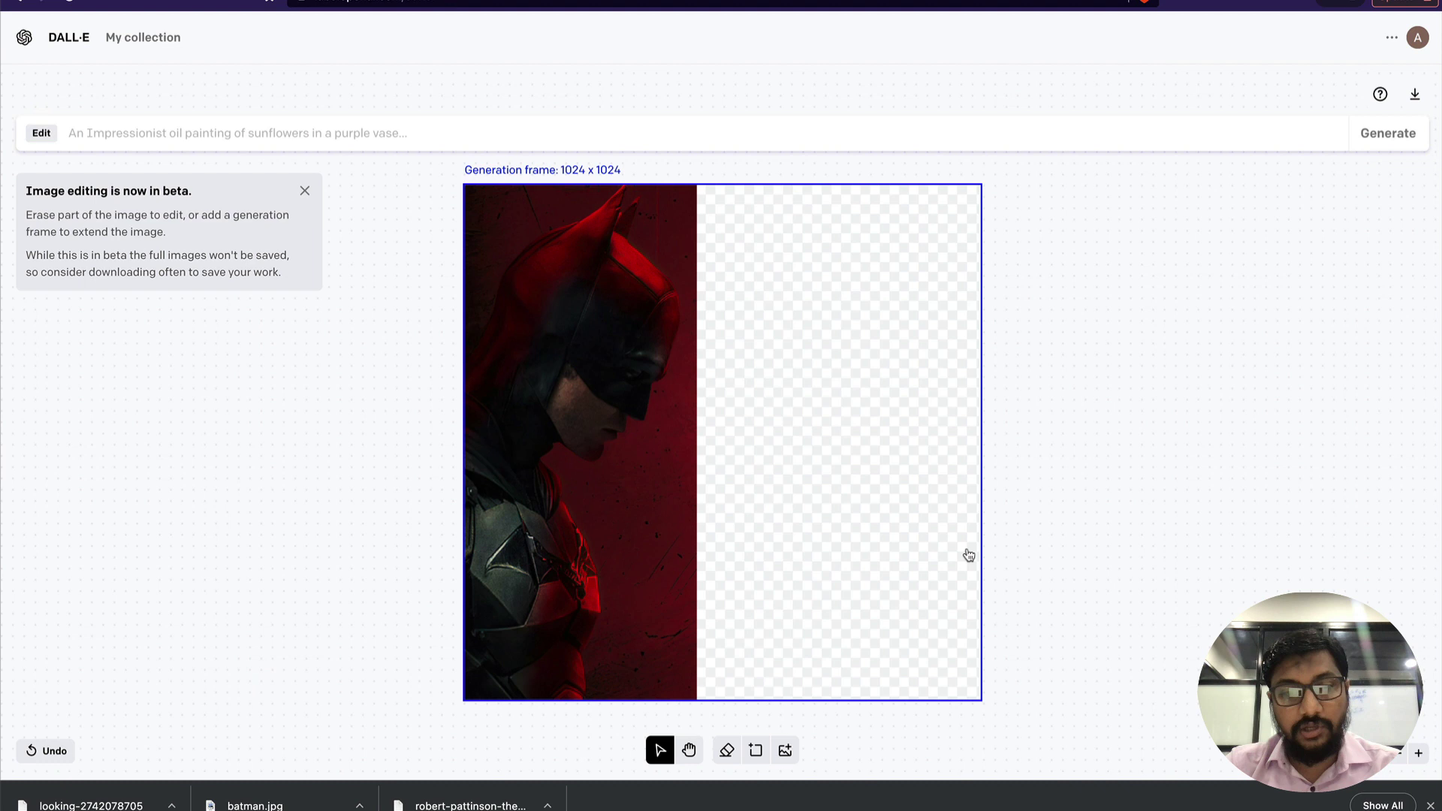
- Reload the editor and place the Monet bridge painting at the frame's lower-right corner
click(69, 3)
click(811, 270)
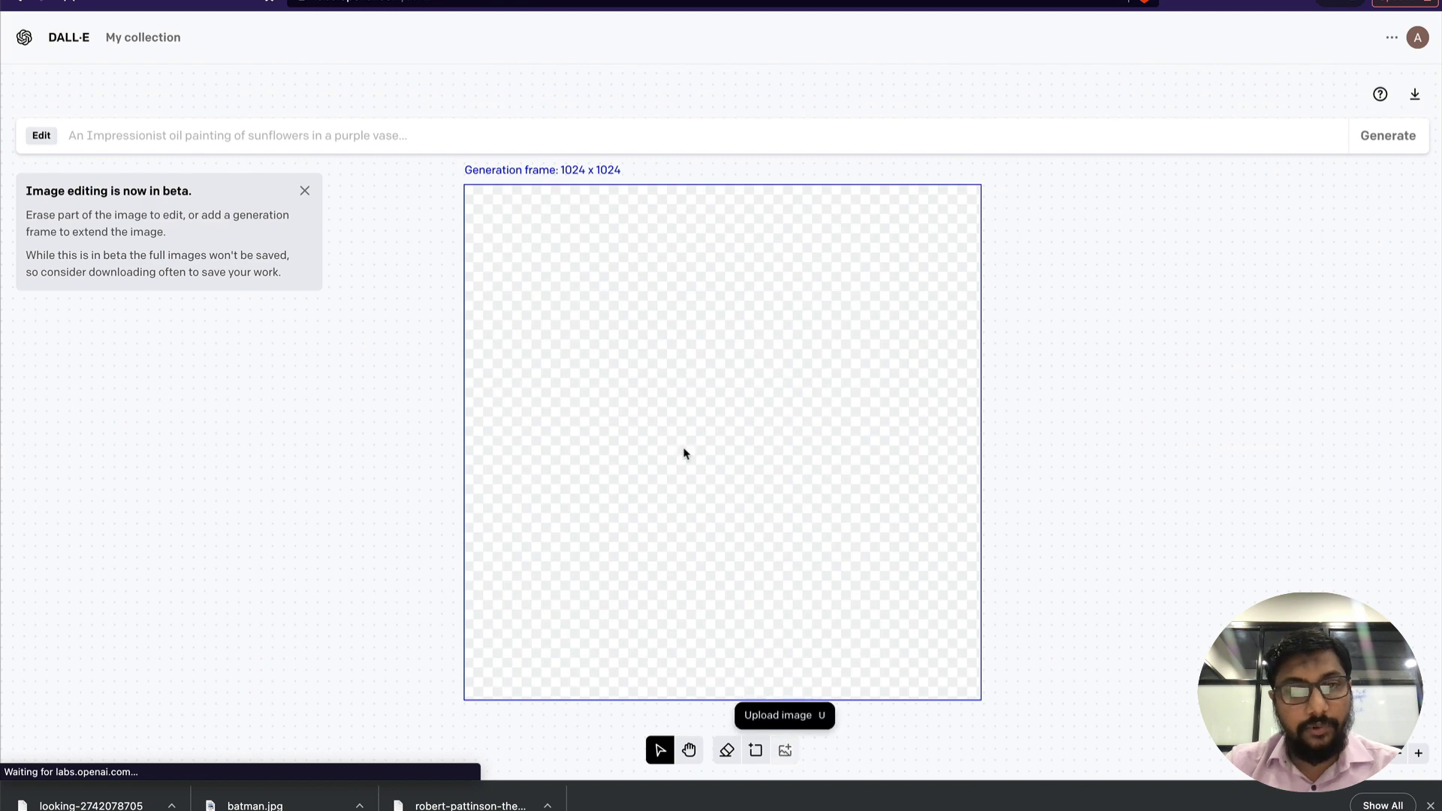
key(u)
double_click(599, 307)
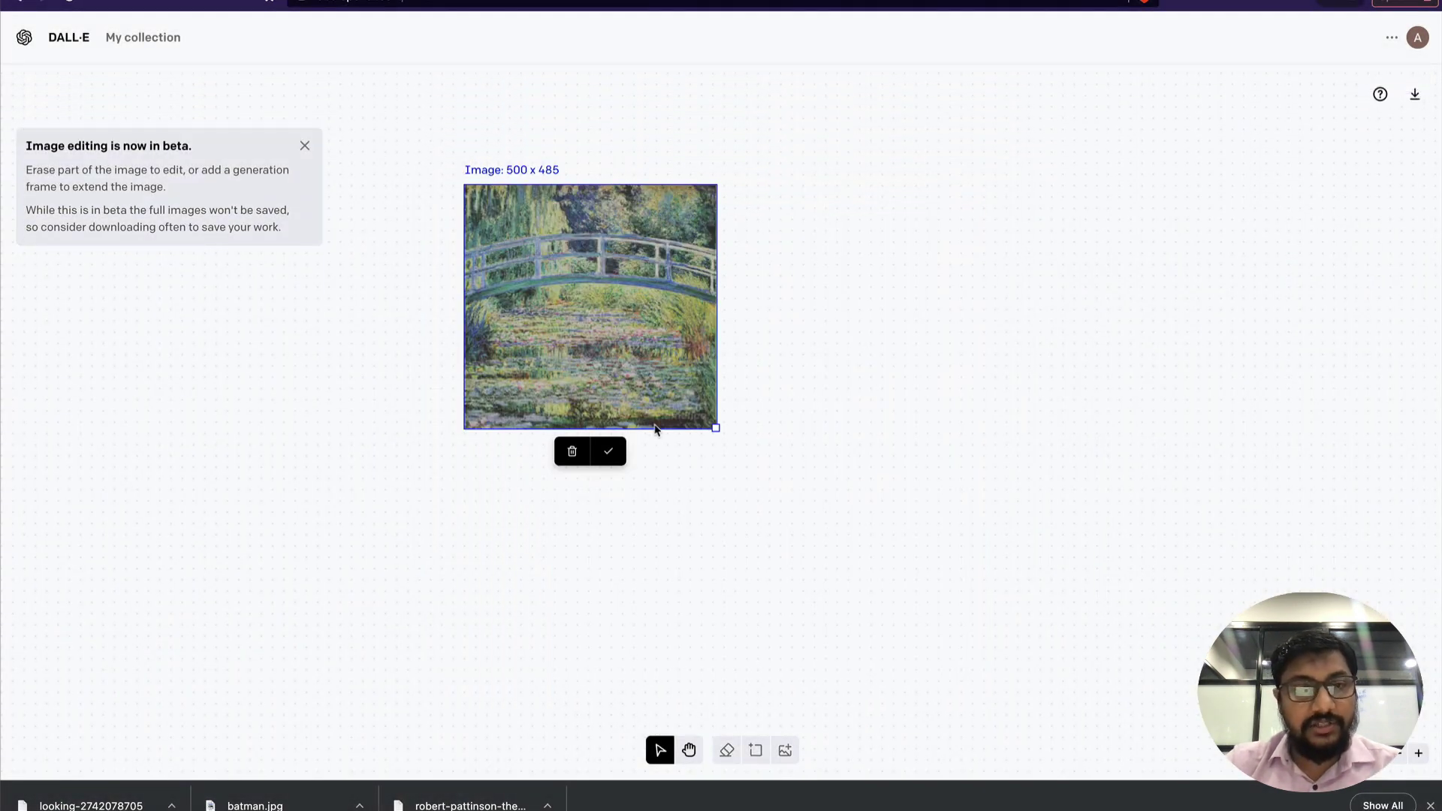
drag(655, 429, 784, 525)
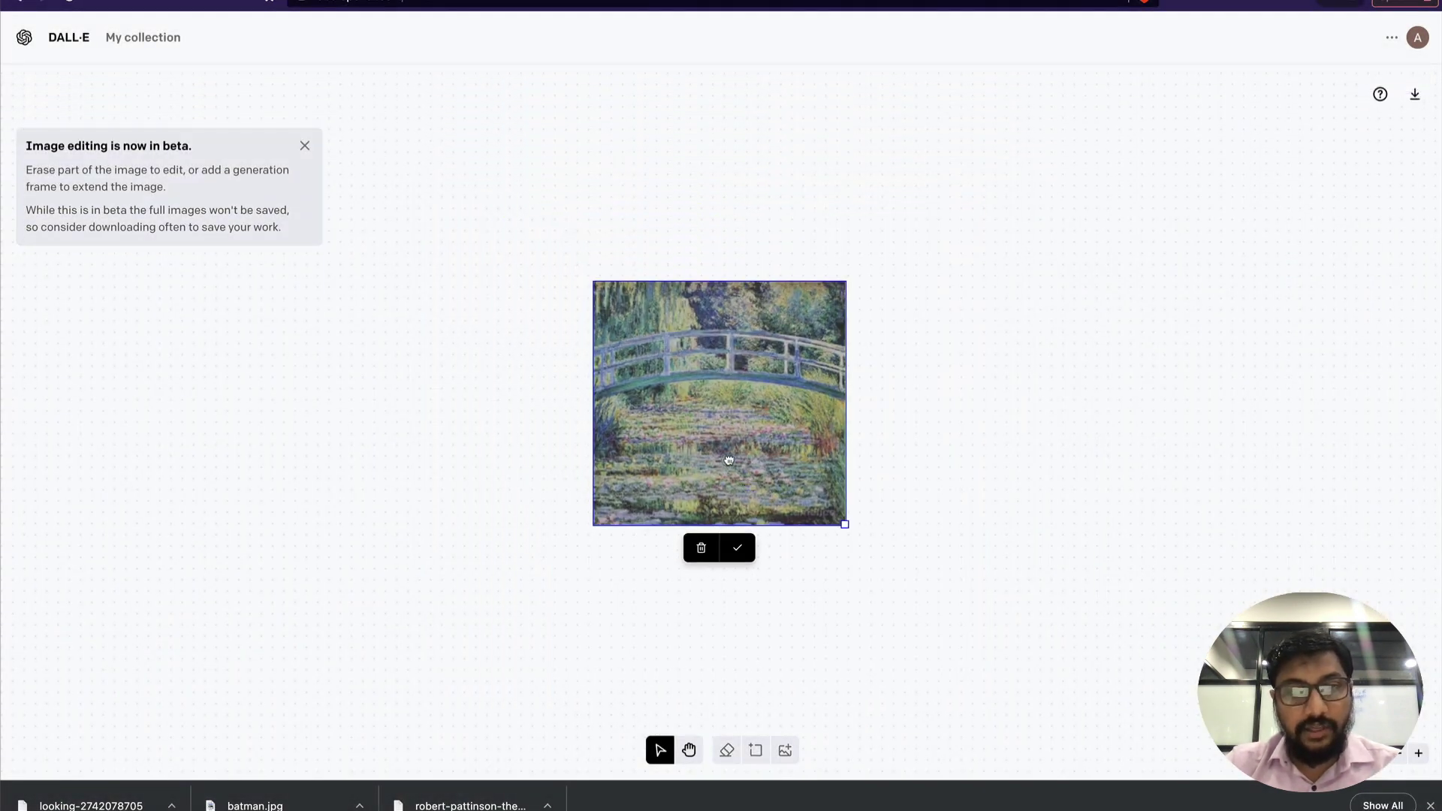
click(739, 554)
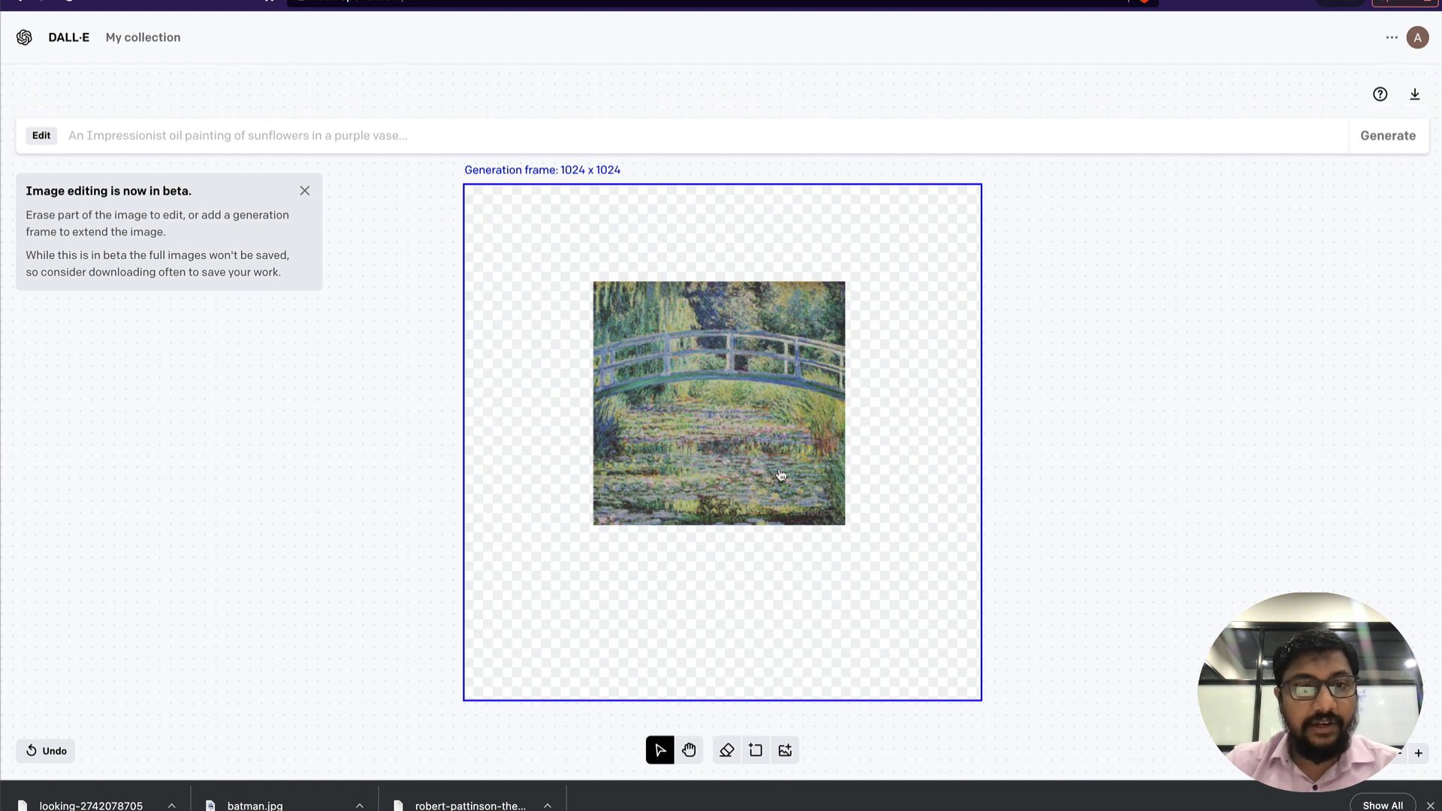
drag(781, 475, 637, 278)
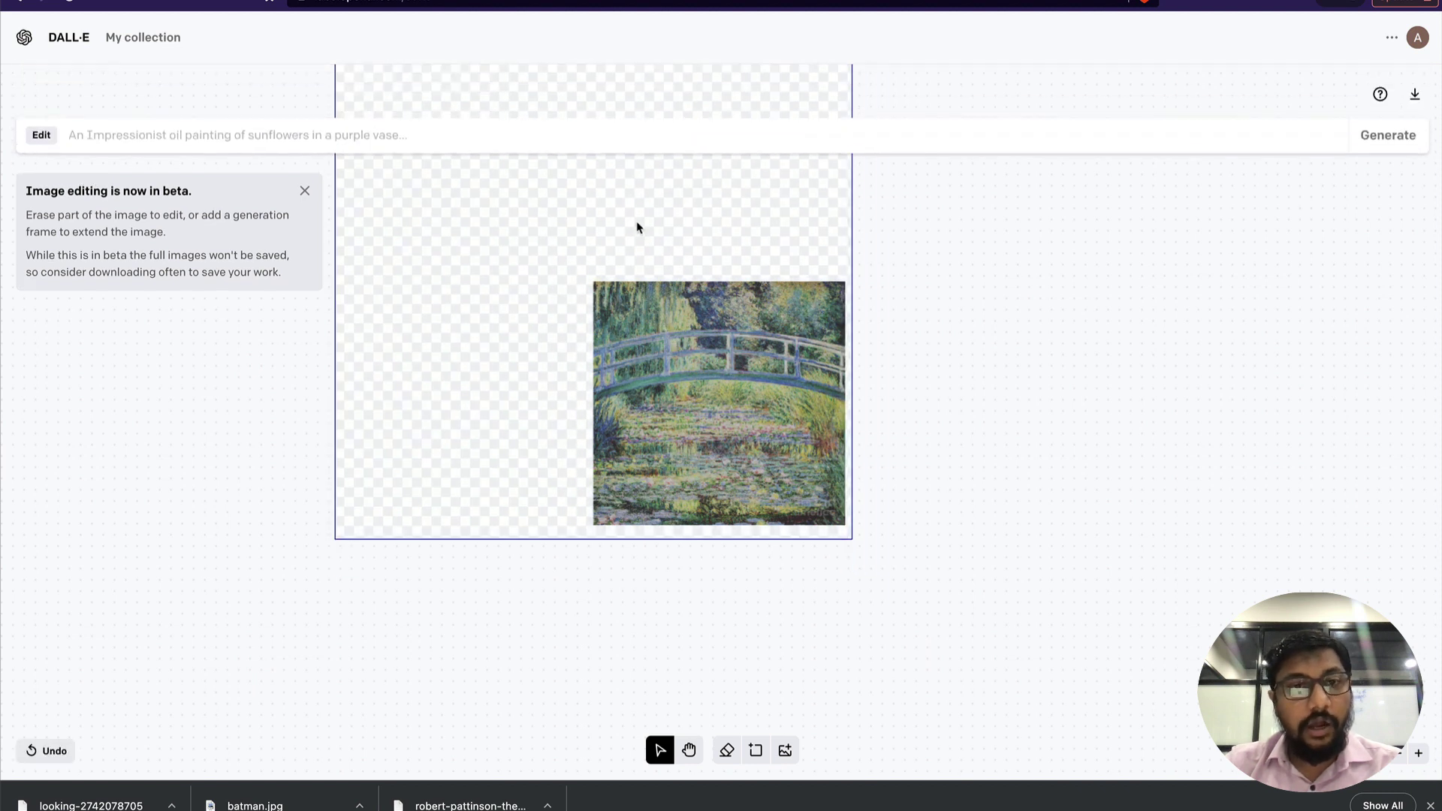
- Reposition the generation frame around the painting, then reload the editor to start over
key(ctrl+a)
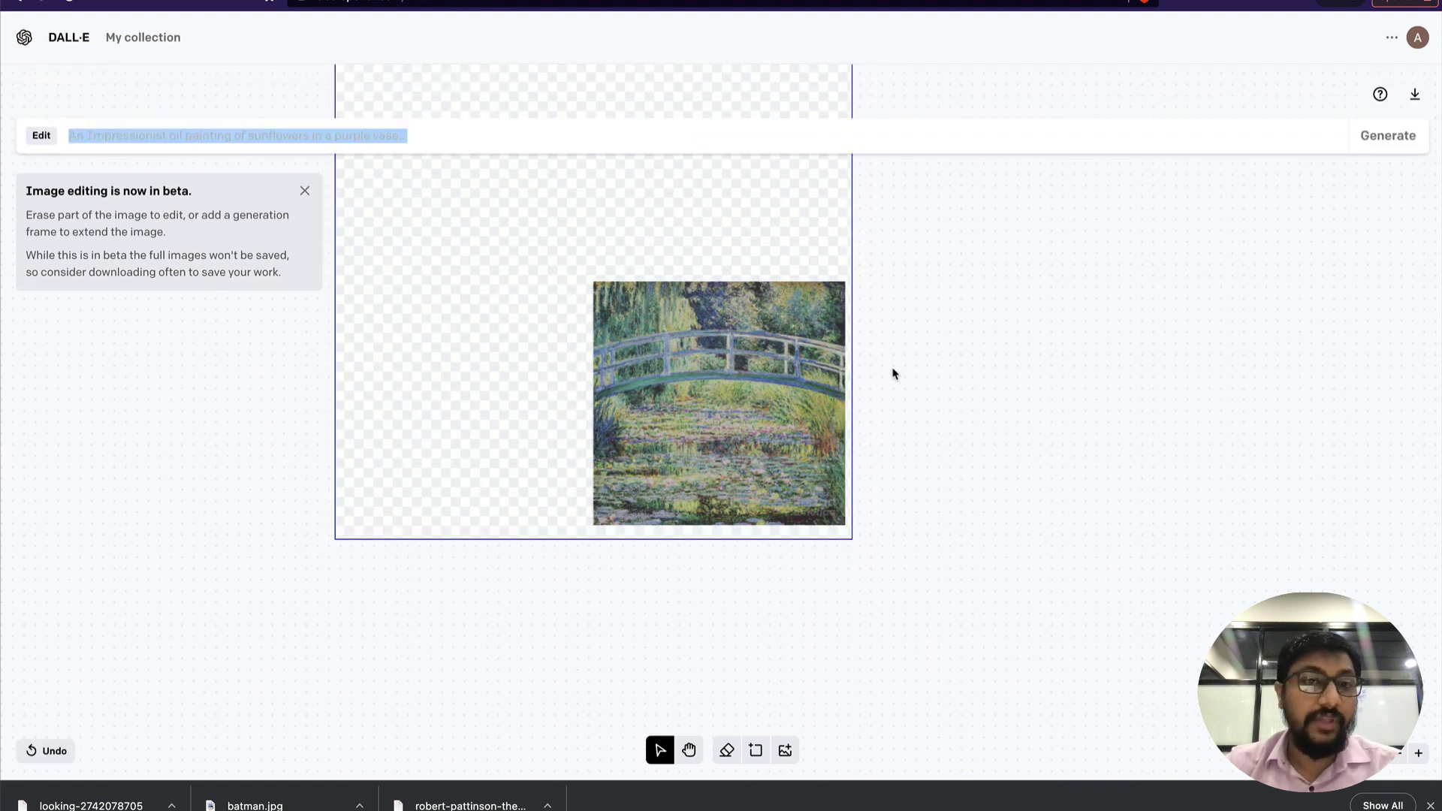
click(902, 388)
drag(719, 470, 844, 590)
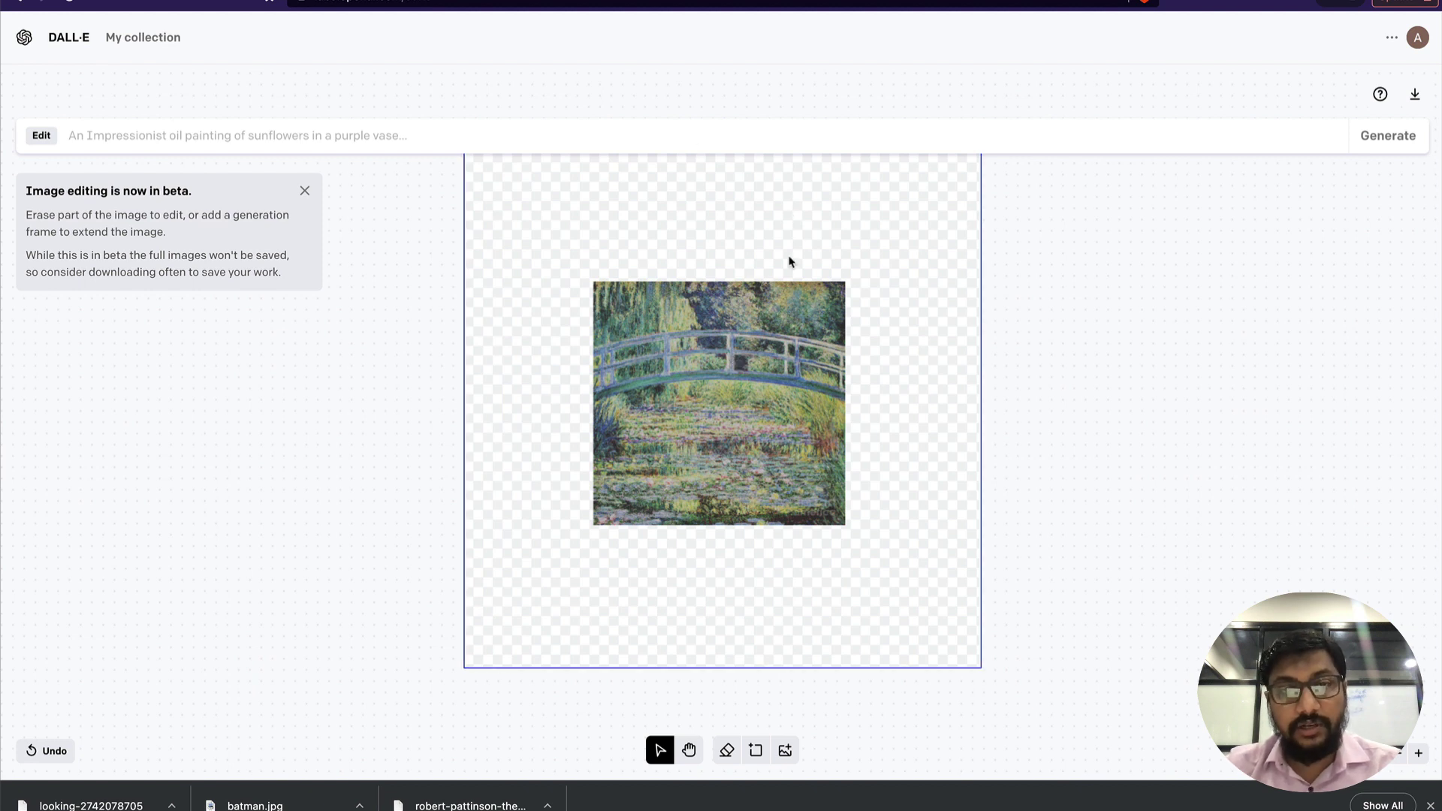
click(66, 1)
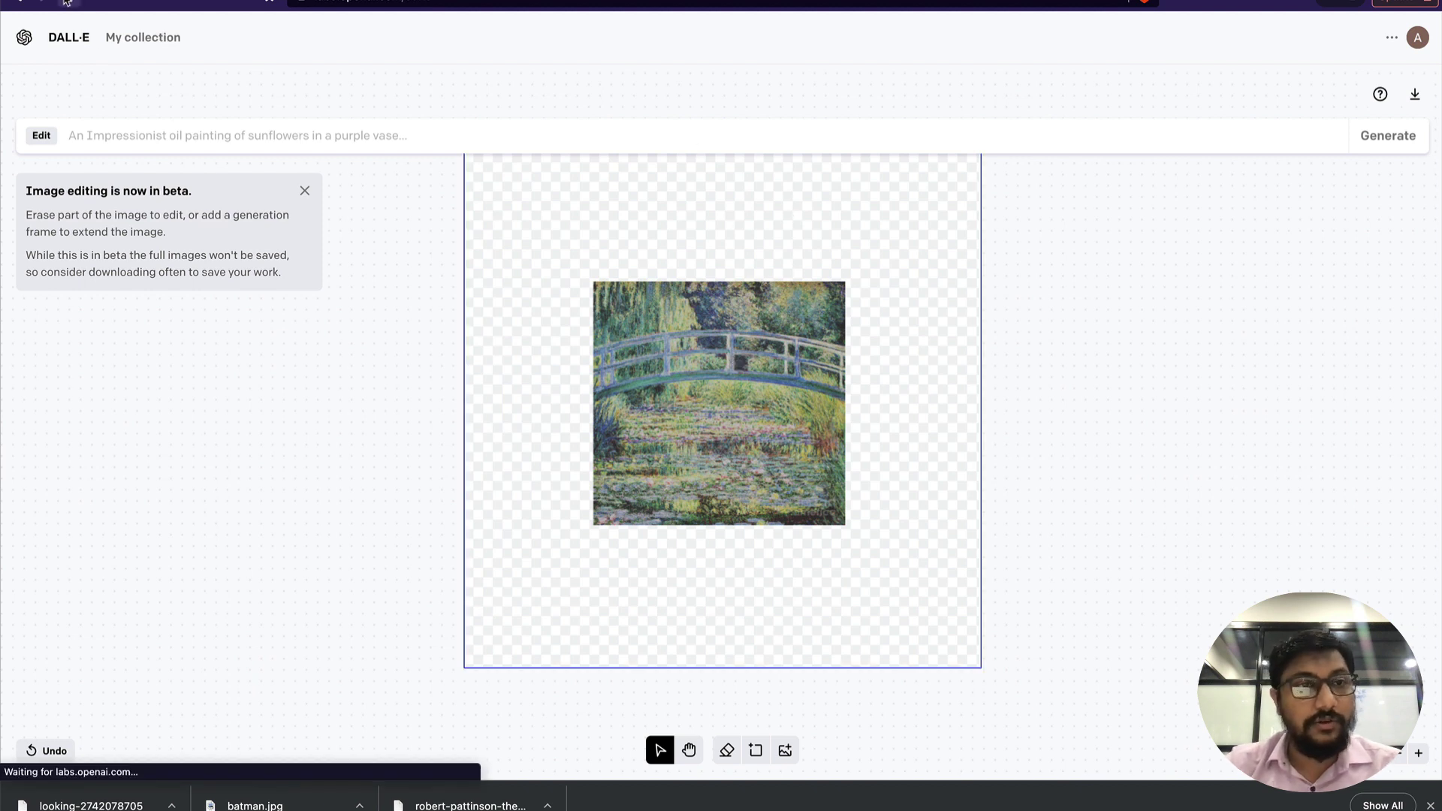
- Confirm the reload, clearing the painting to leave an empty 1024×1024 frame
click(761, 272)
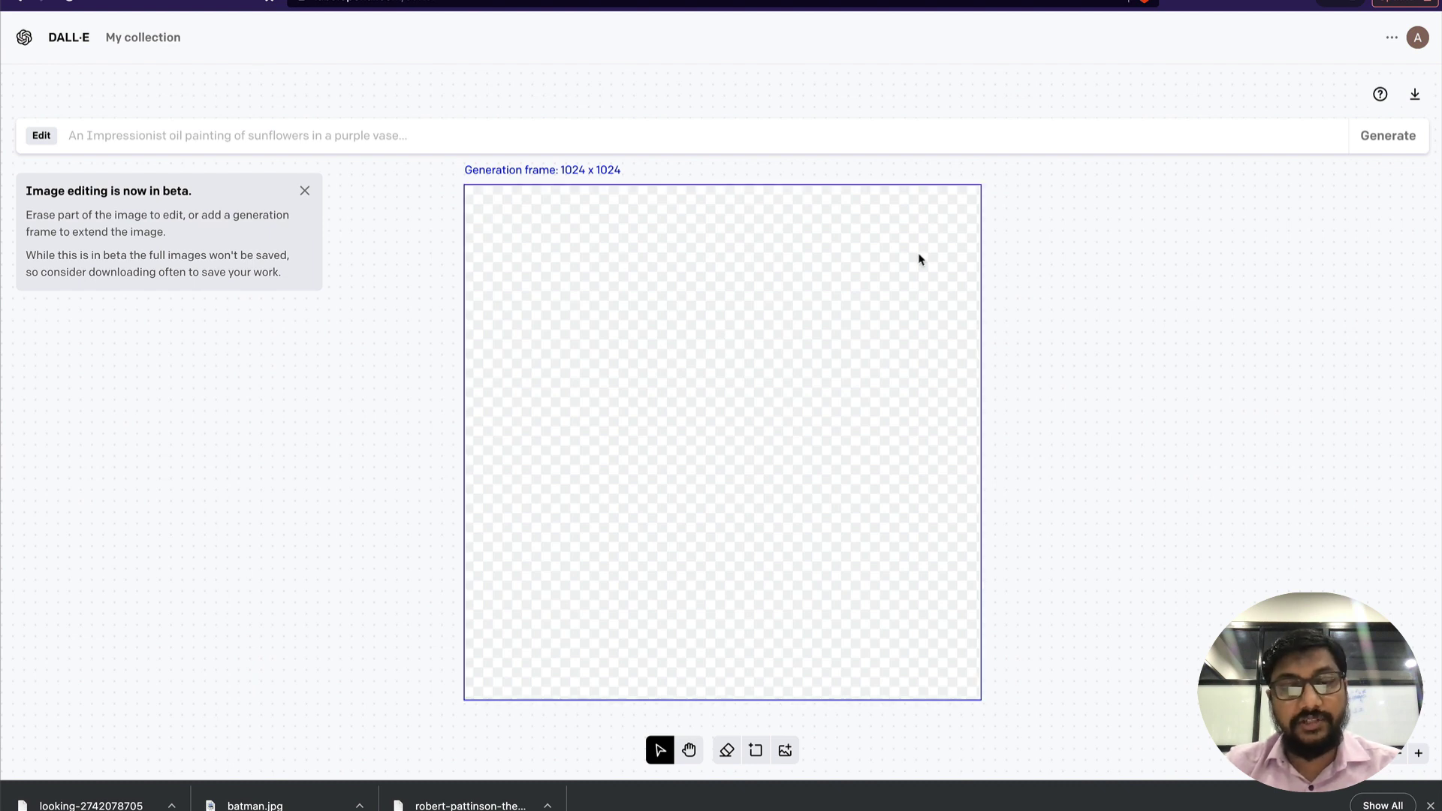
- Upload the 500×485 water-lily bridge painting and centre the generation frame around it
click(783, 751)
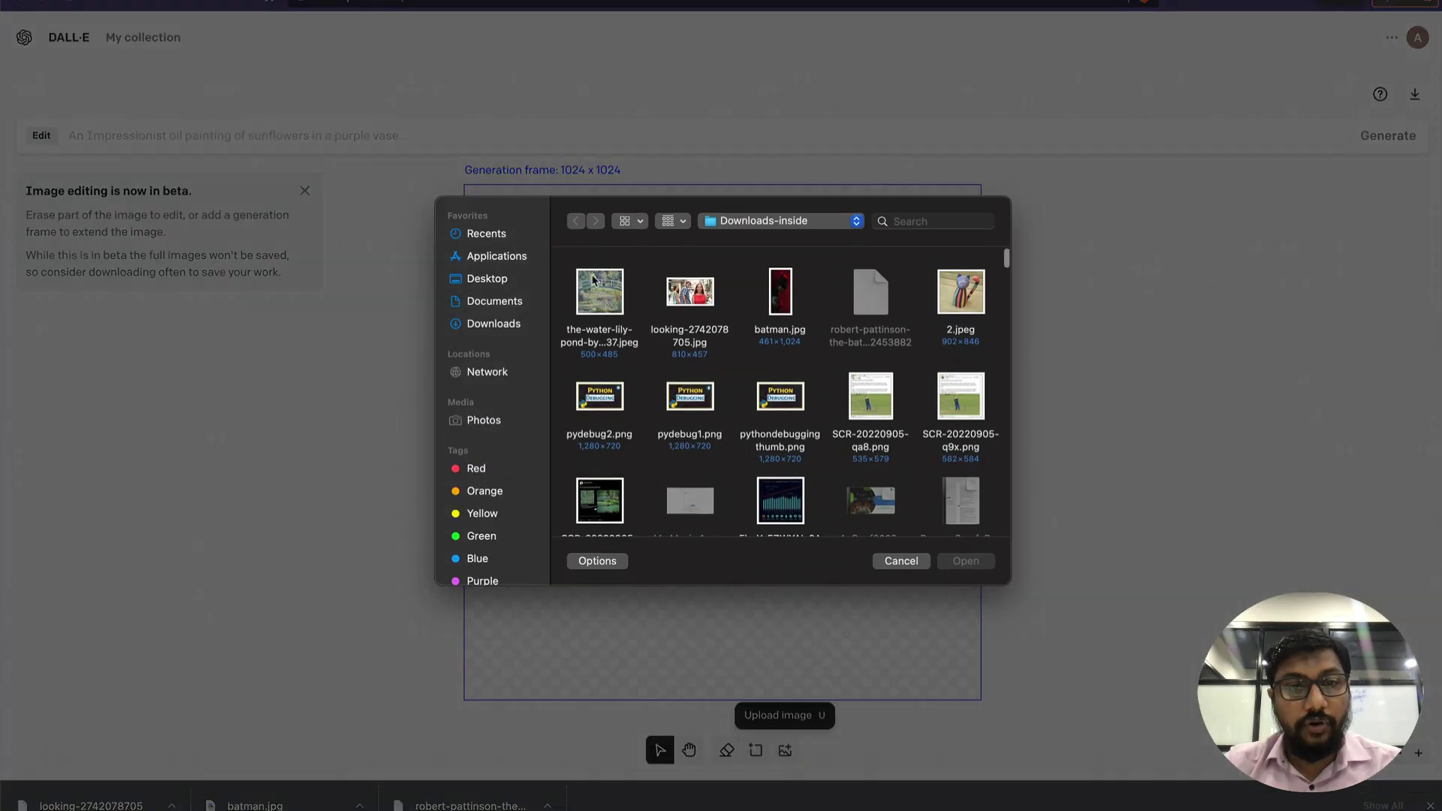
click(595, 305)
double_click(595, 304)
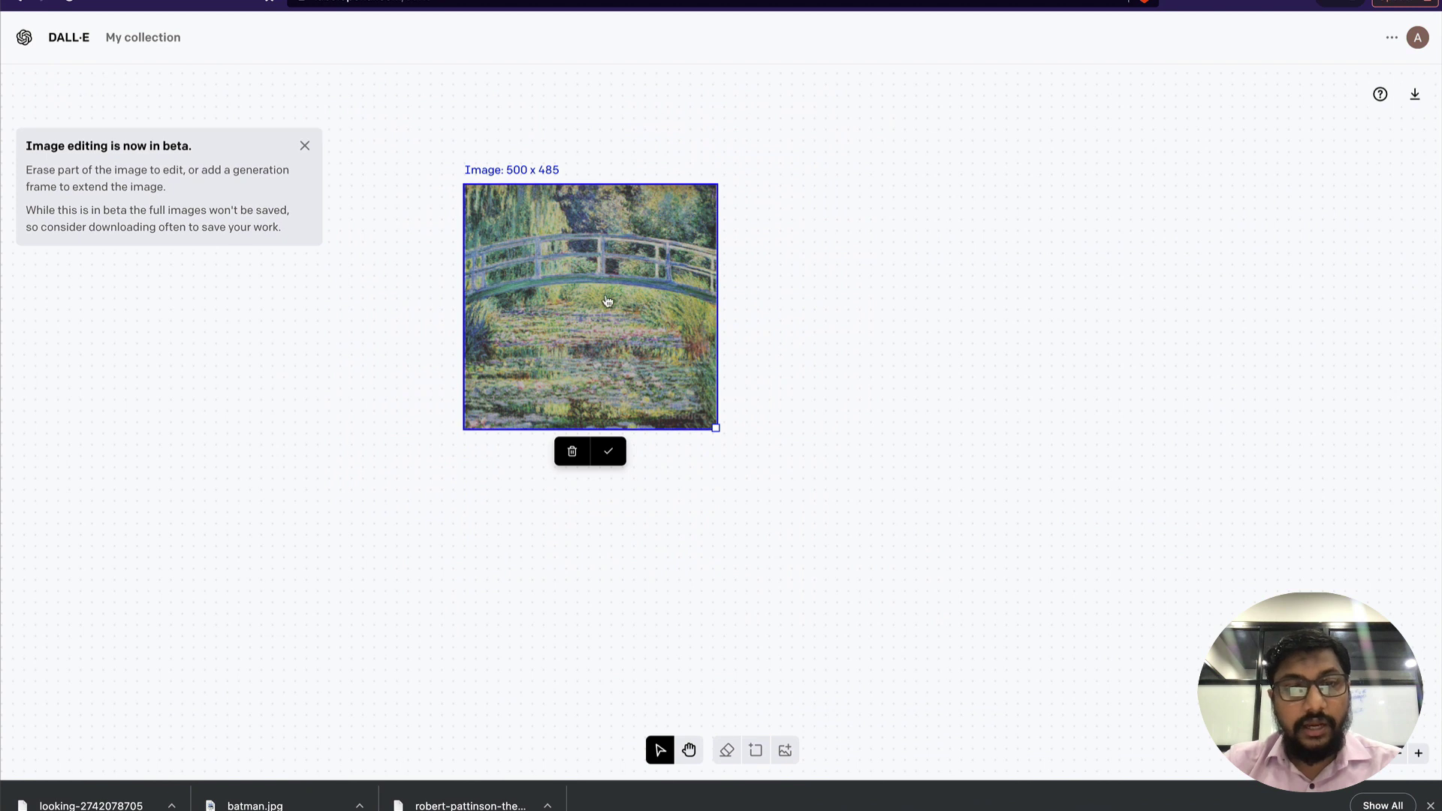
drag(593, 295, 754, 392)
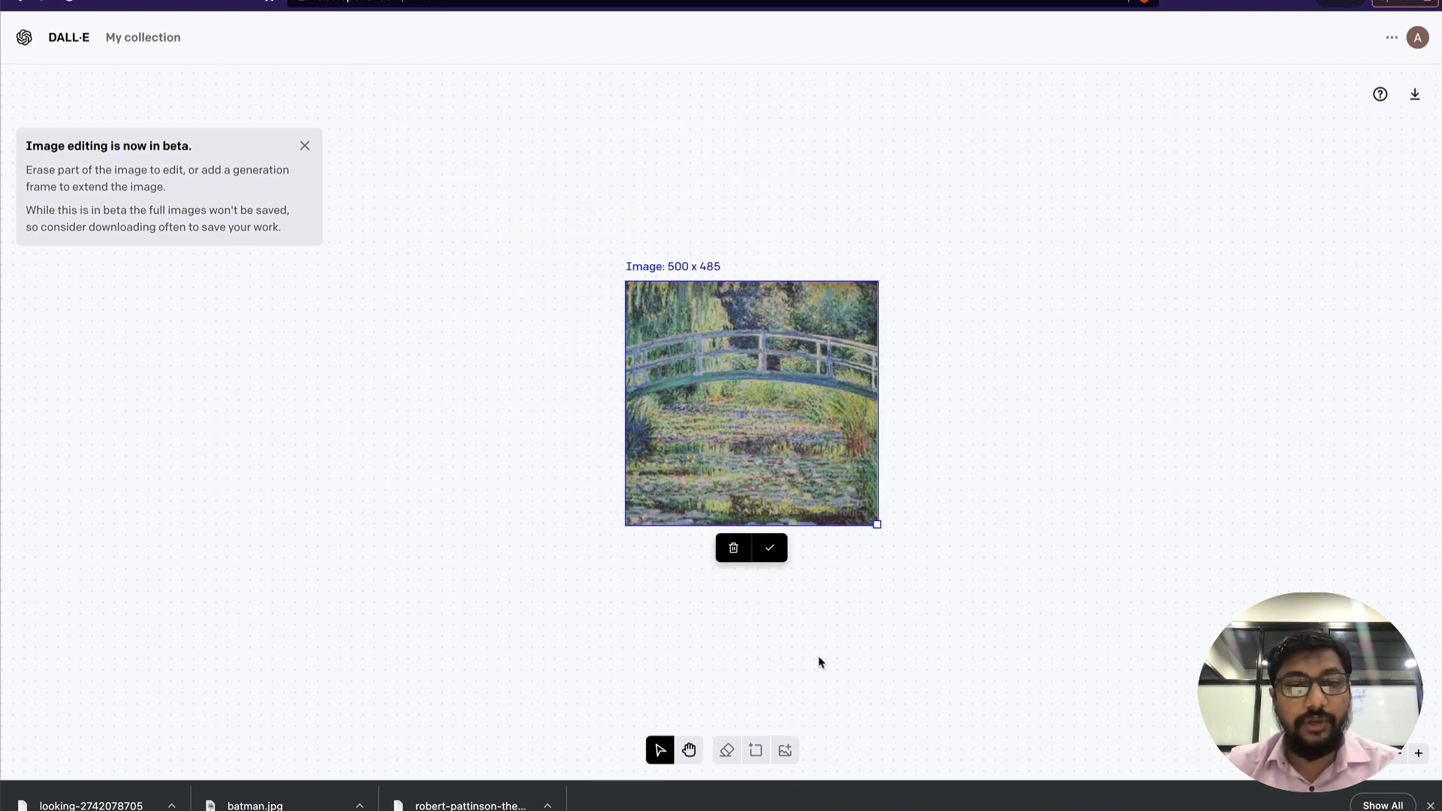
click(770, 549)
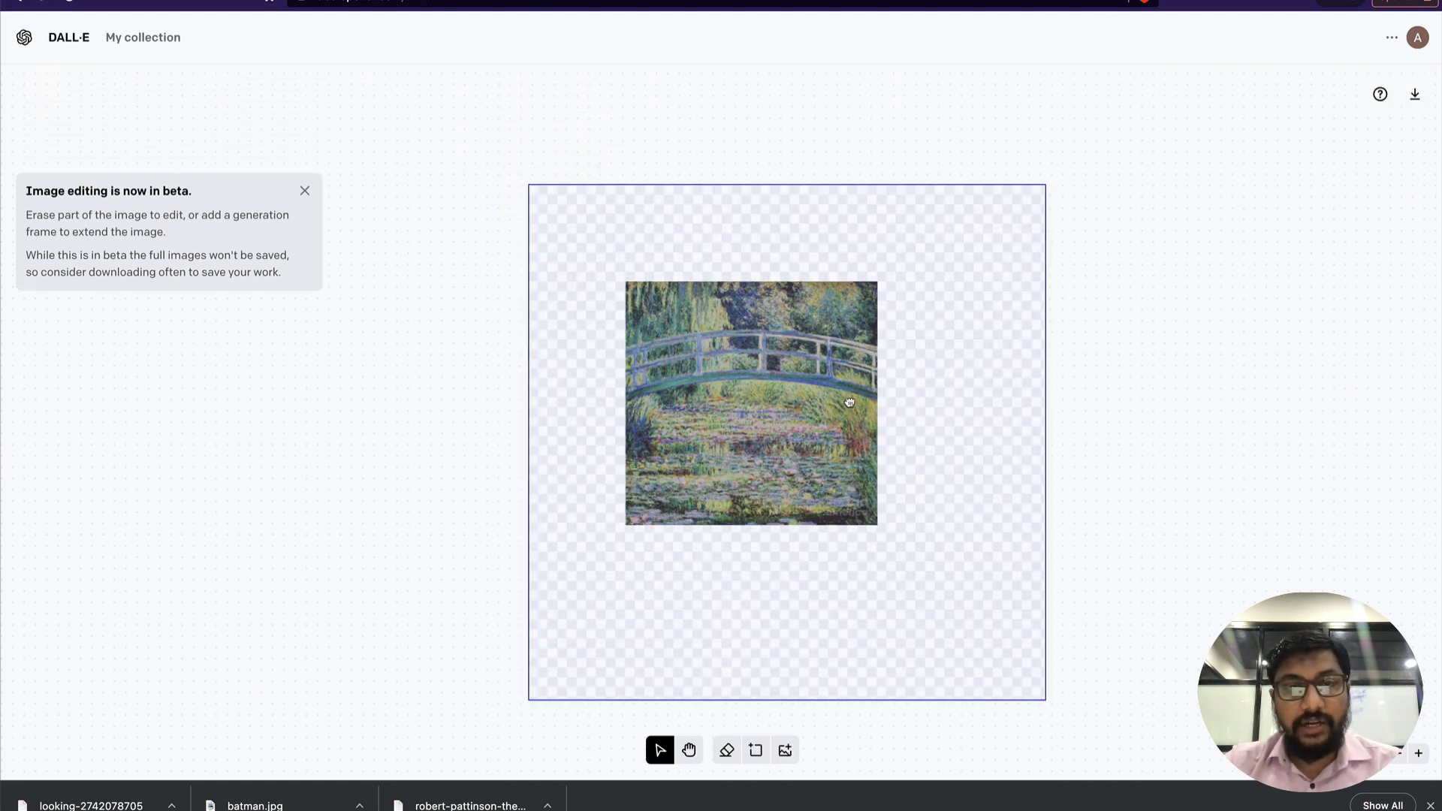
drag(844, 405, 805, 404)
mouse_move(937, 391)
mouse_down()
mouse_move(1008, 480)
mouse_move(1034, 553)
mouse_move(1060, 525)
mouse_move(944, 376)
mouse_move(945, 395)
mouse_up()
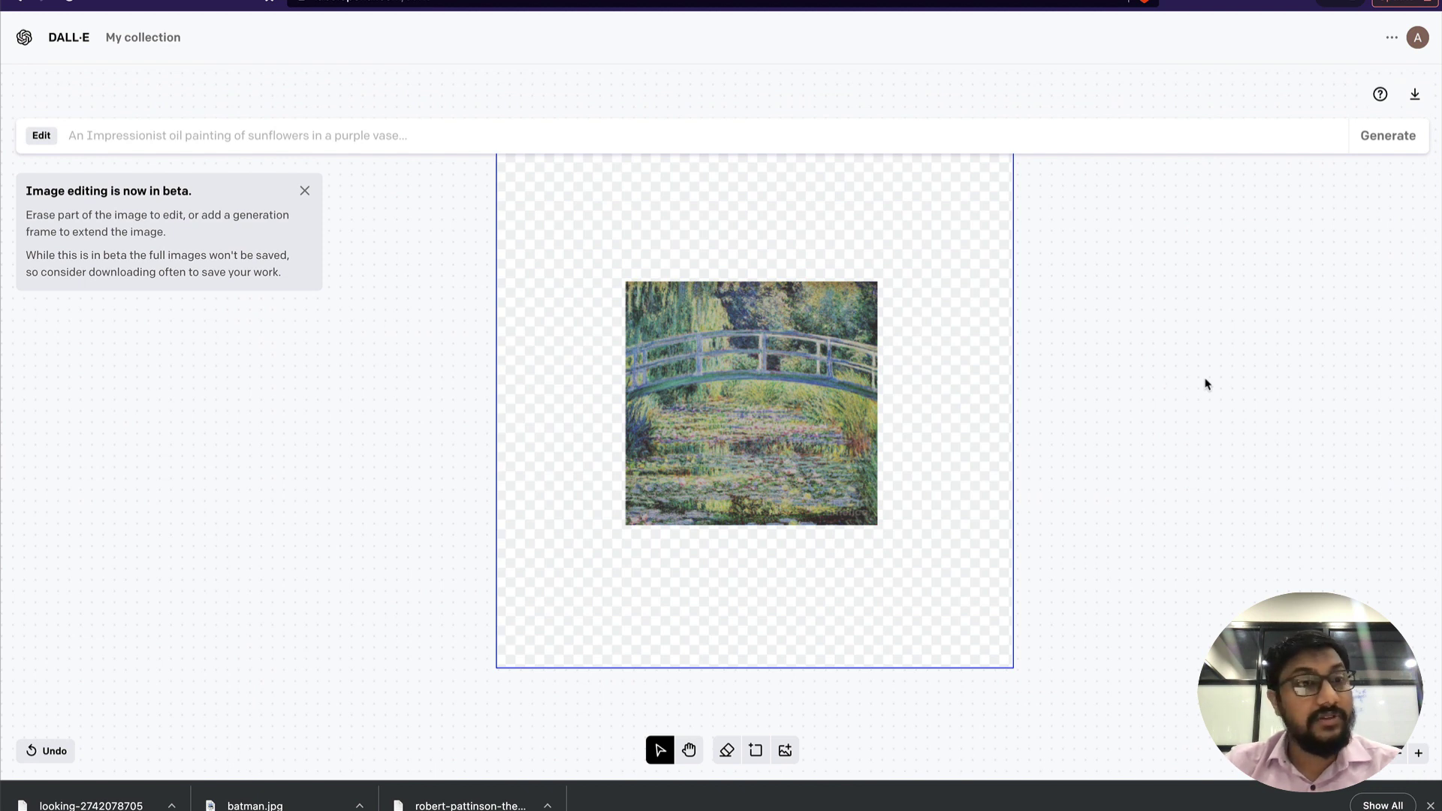
- Outpaint the frame around the bridge using the prompt 'water lilly pond'
click(408, 137)
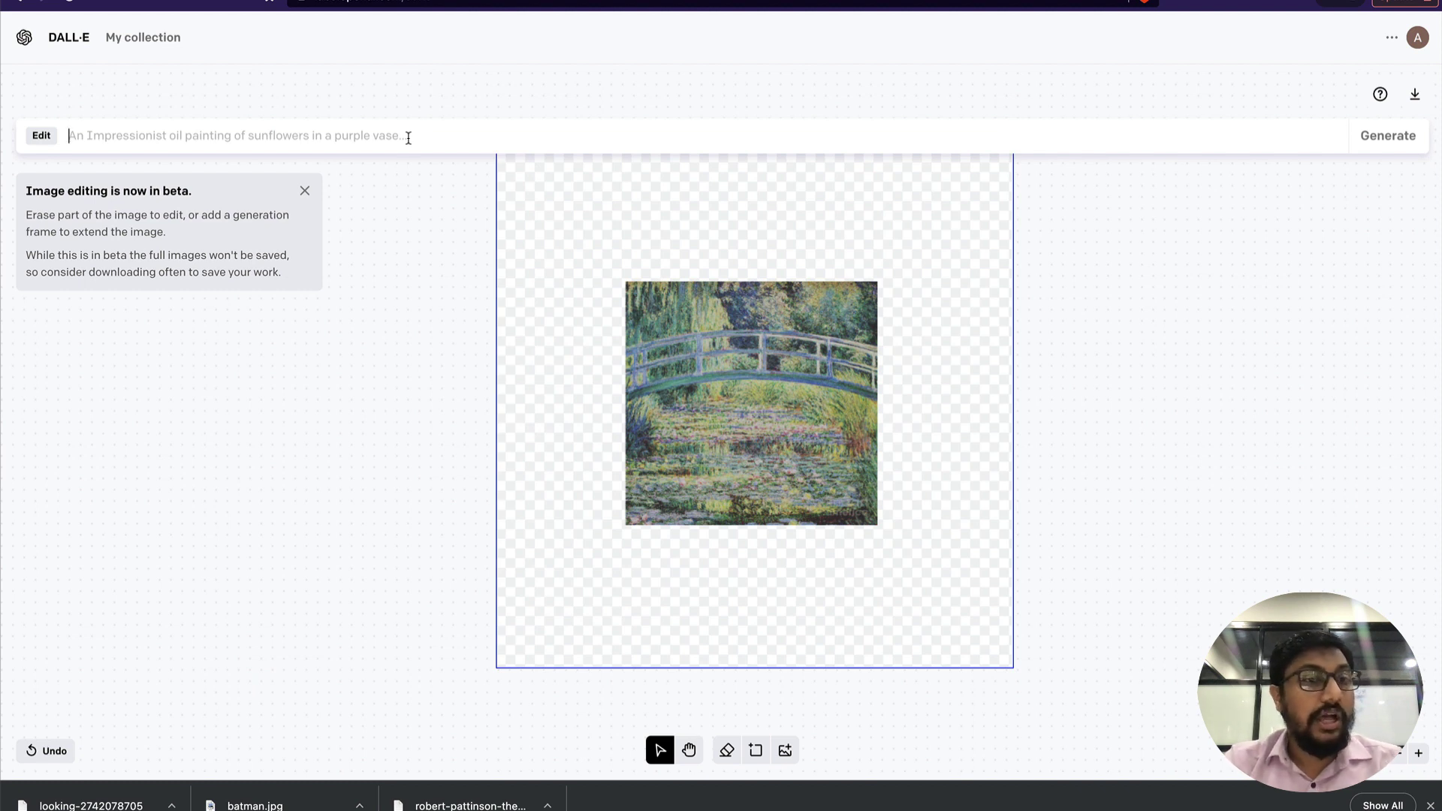
text(water lilly )
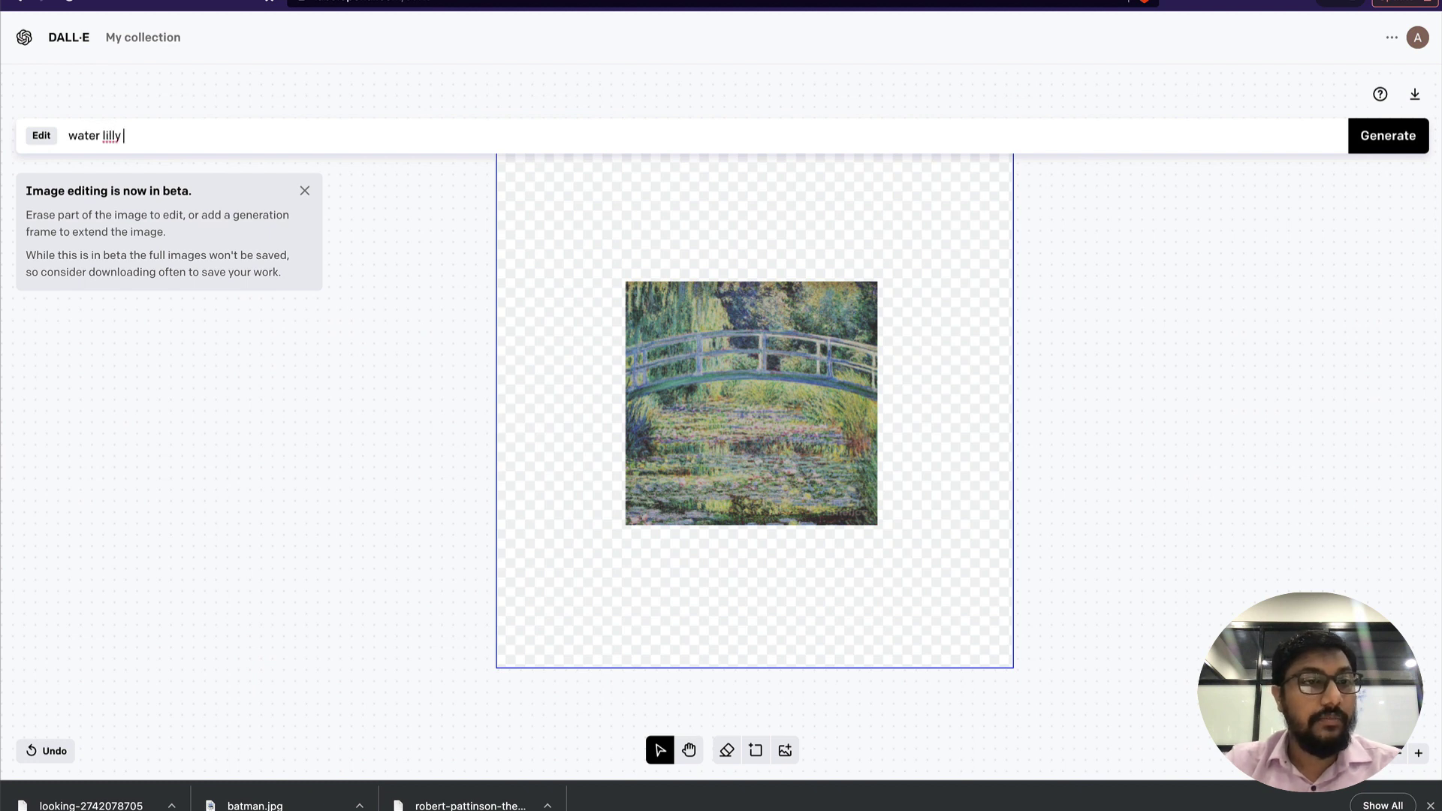
text(pond)
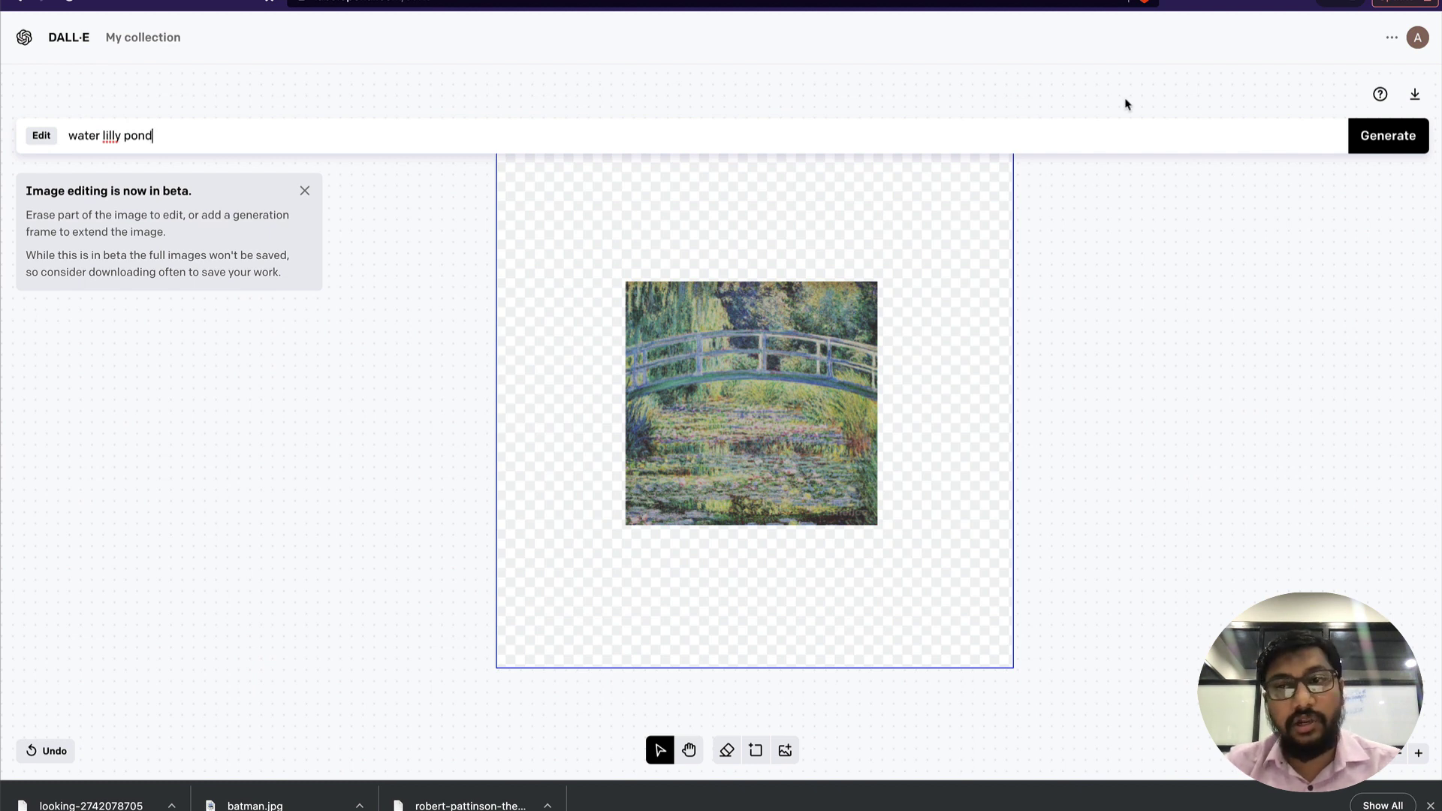
click(1388, 143)
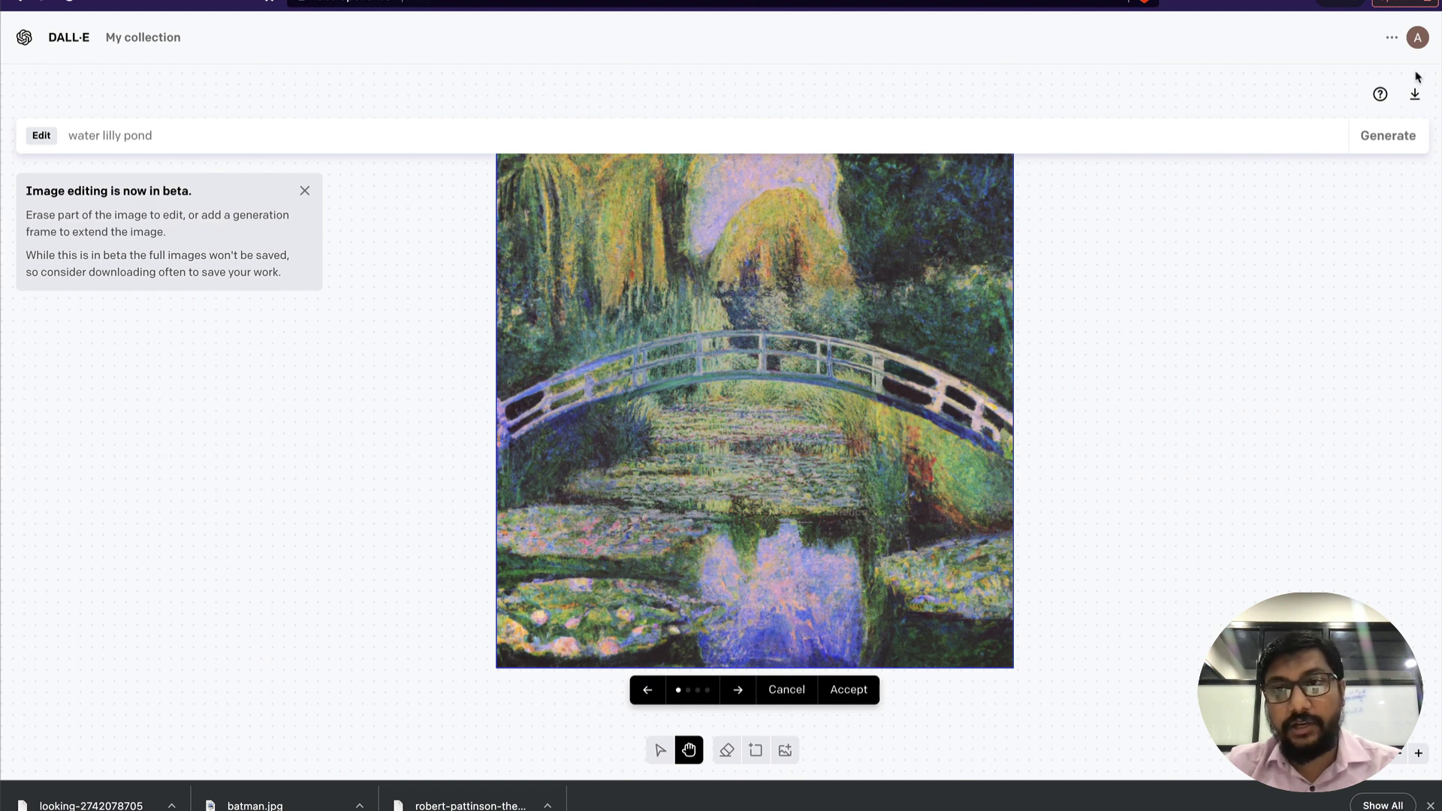
- Browse forward through the second, third and fourth outpainted variants
click(1415, 46)
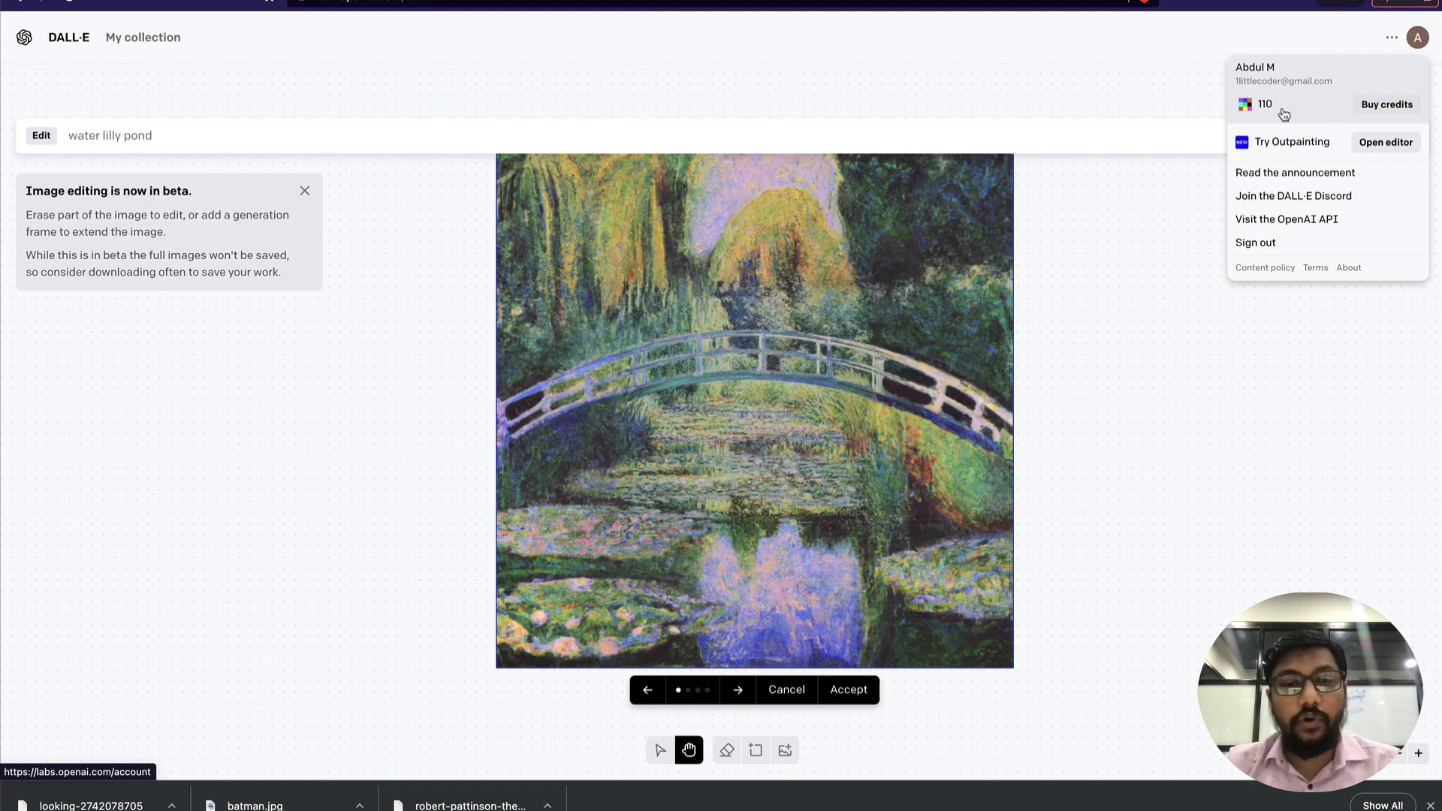
click(1130, 373)
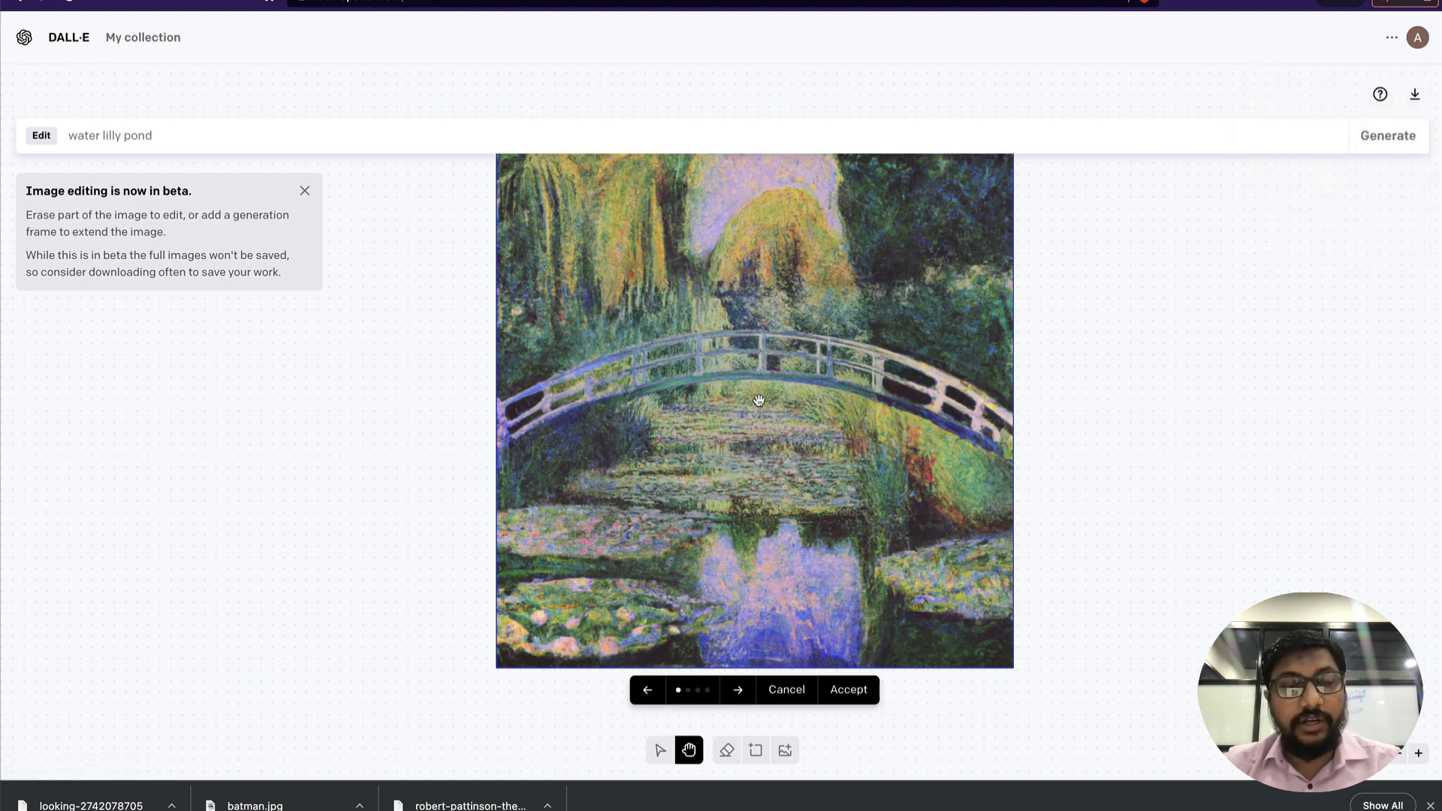
click(737, 691)
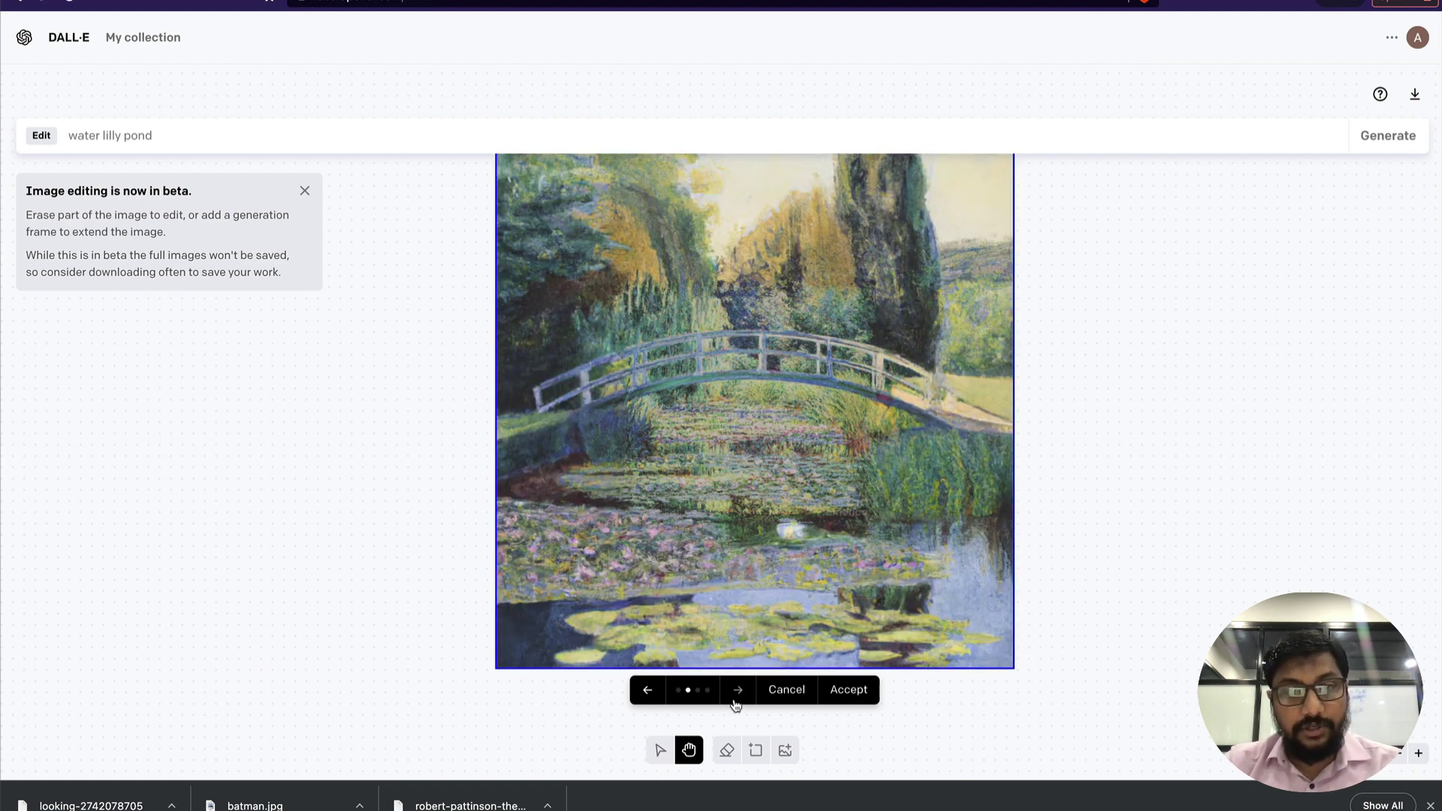
click(737, 691)
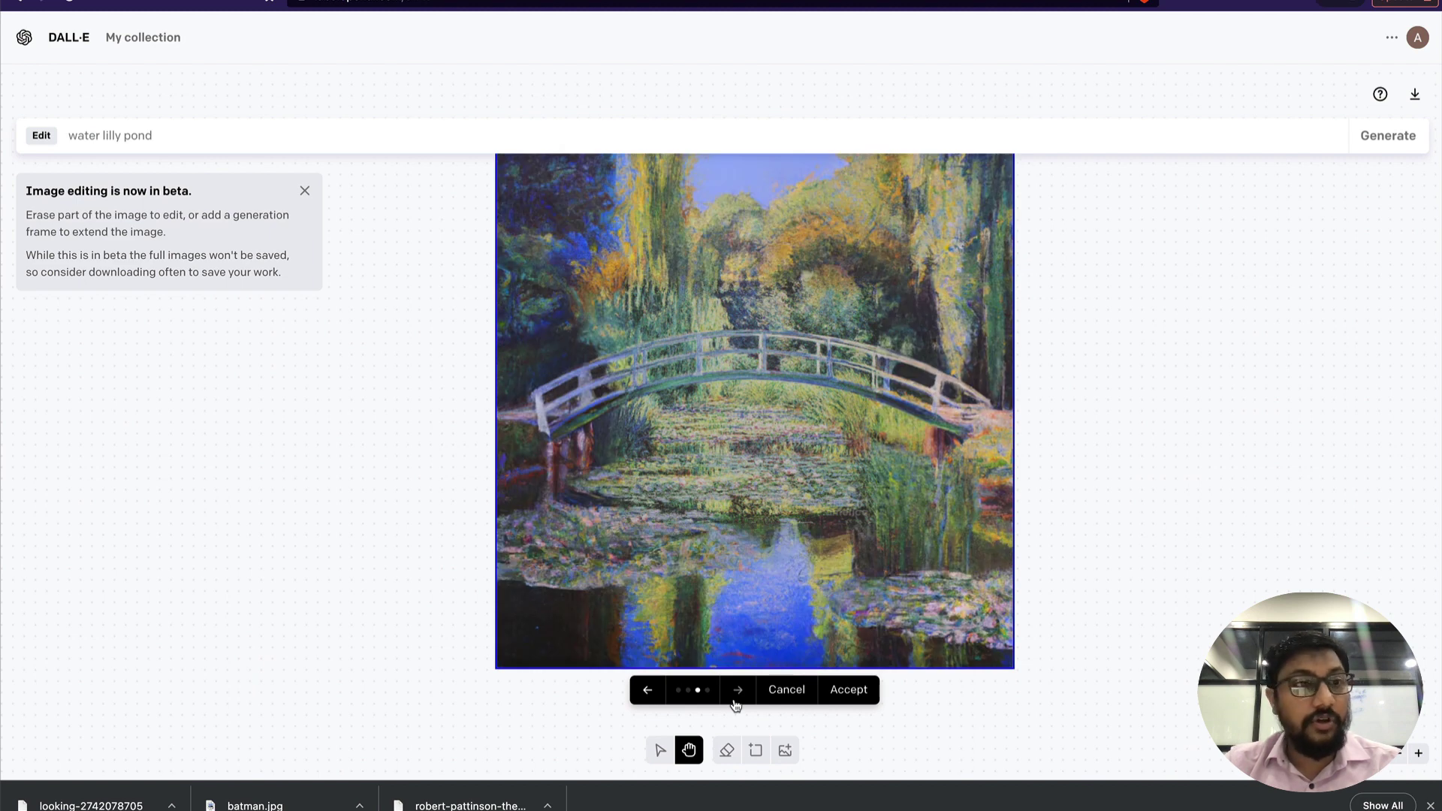
click(735, 703)
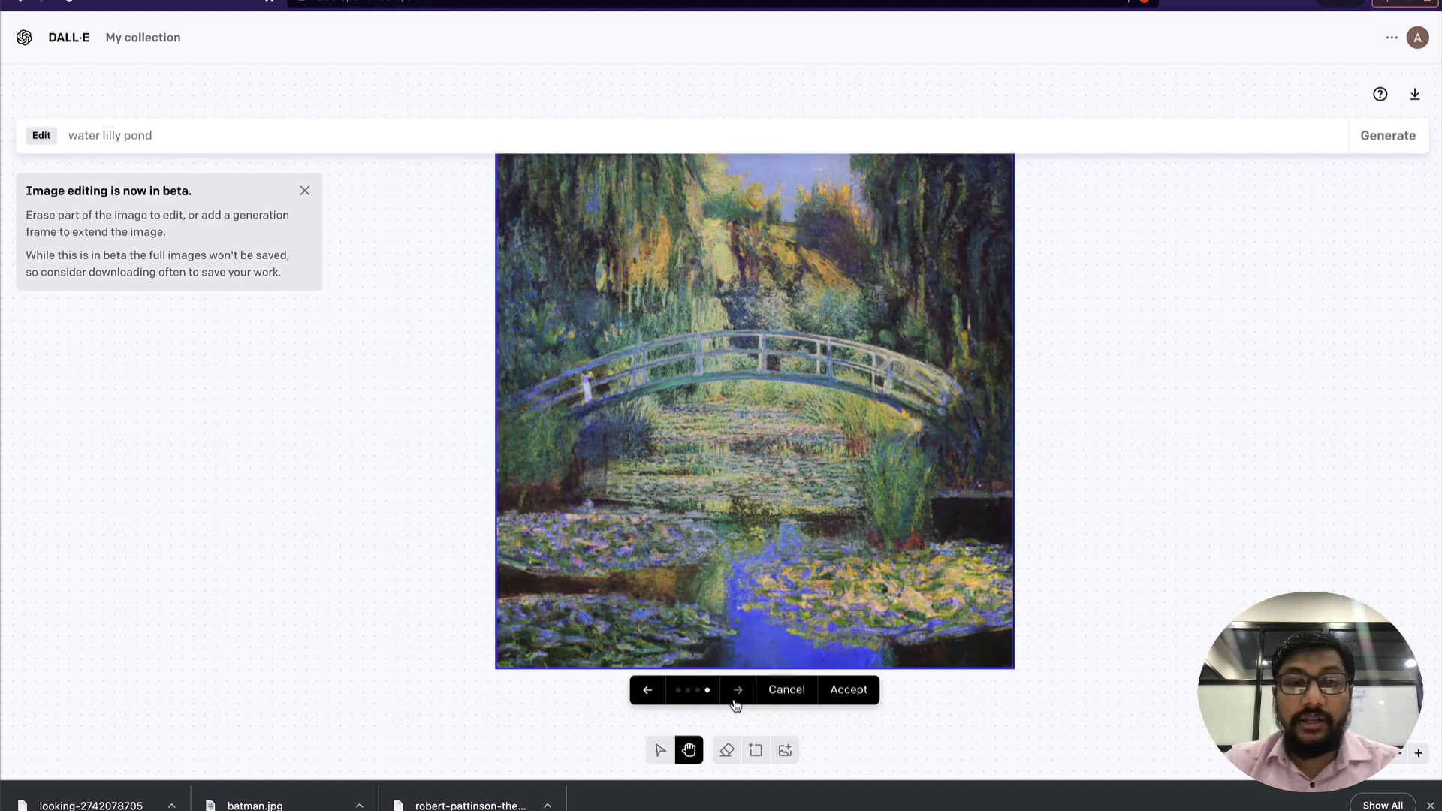
- Cycle back around the variants and settle on the third, with the blue reflective pond
click(649, 701)
click(648, 700)
click(648, 700)
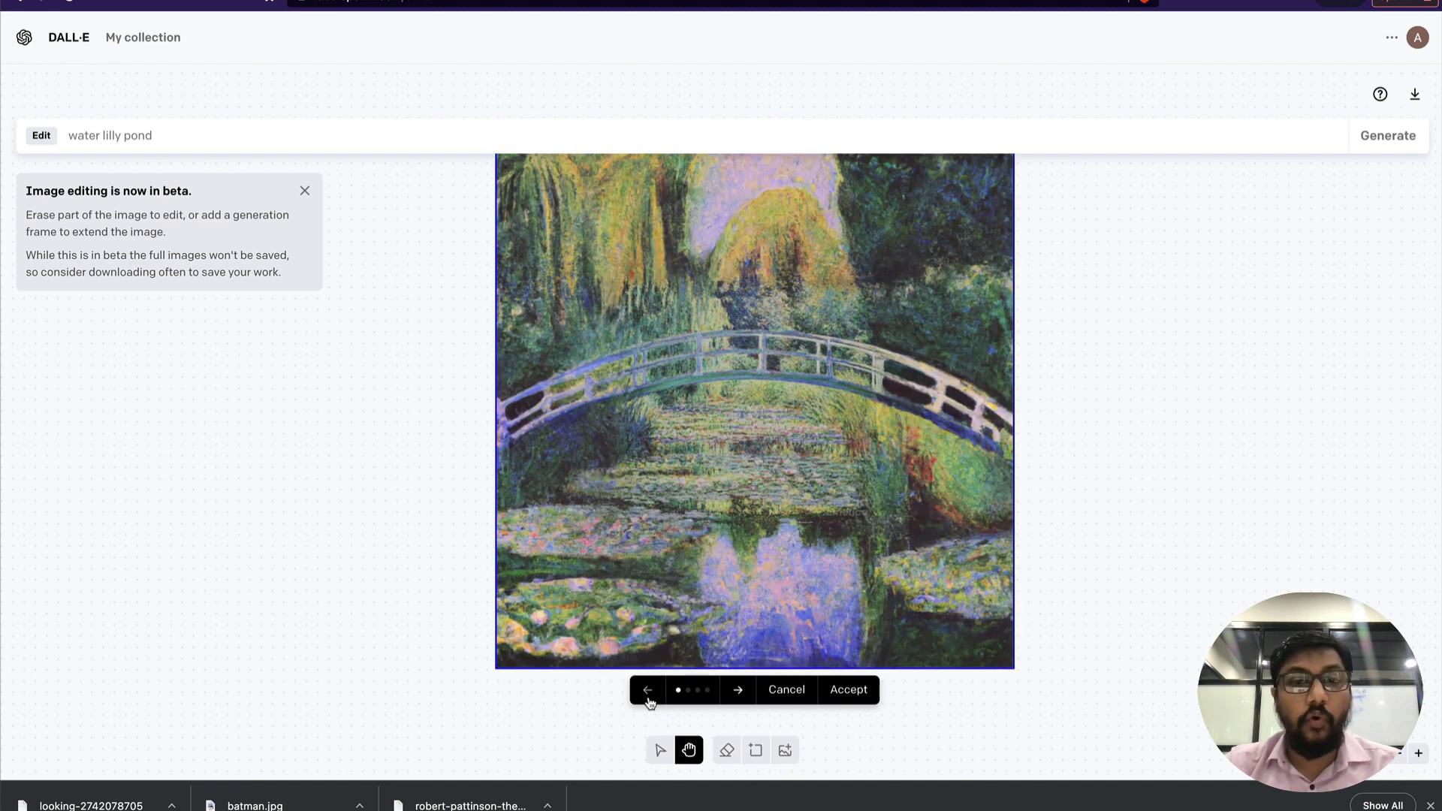
click(649, 700)
click(649, 700)
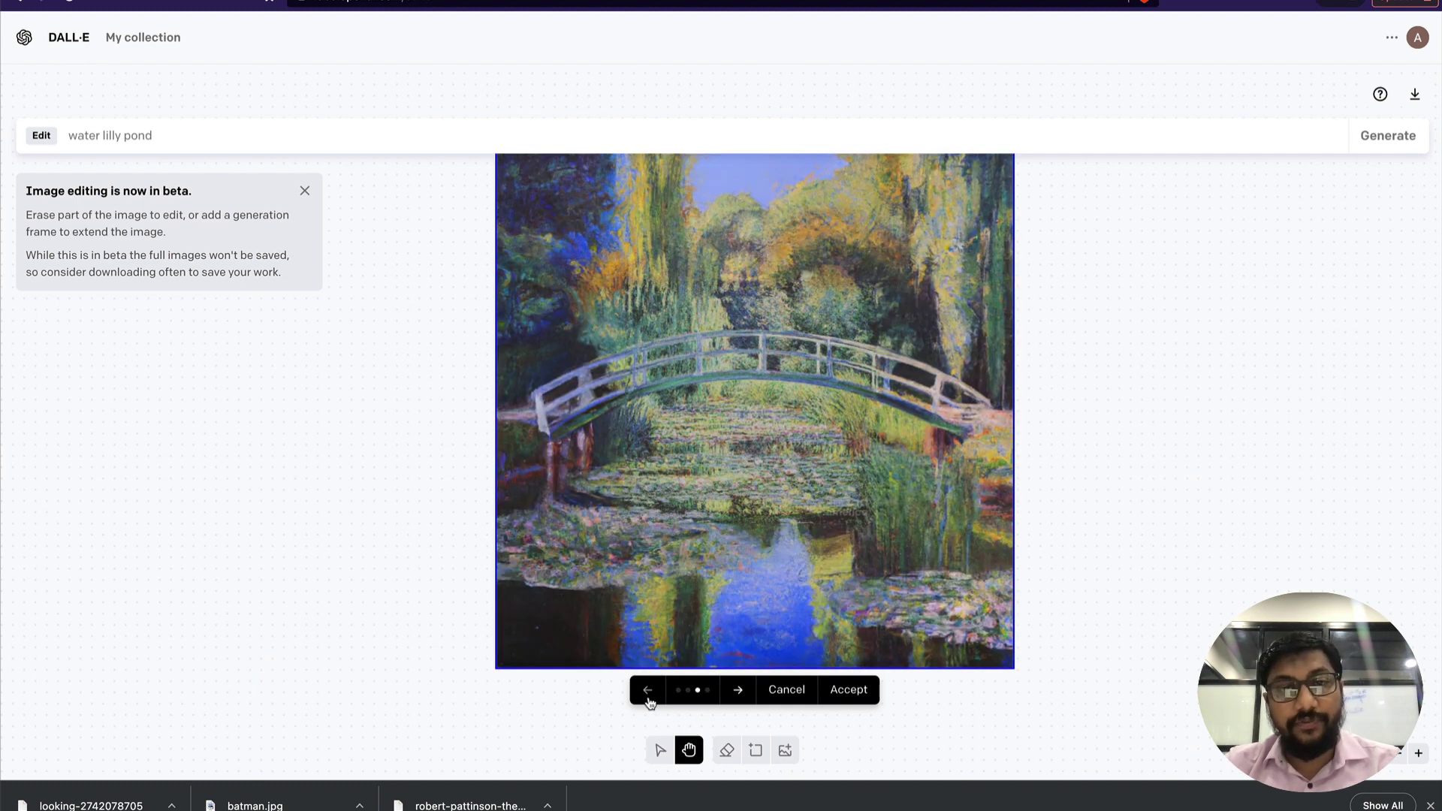
click(740, 691)
click(740, 691)
click(740, 691)
click(740, 691)
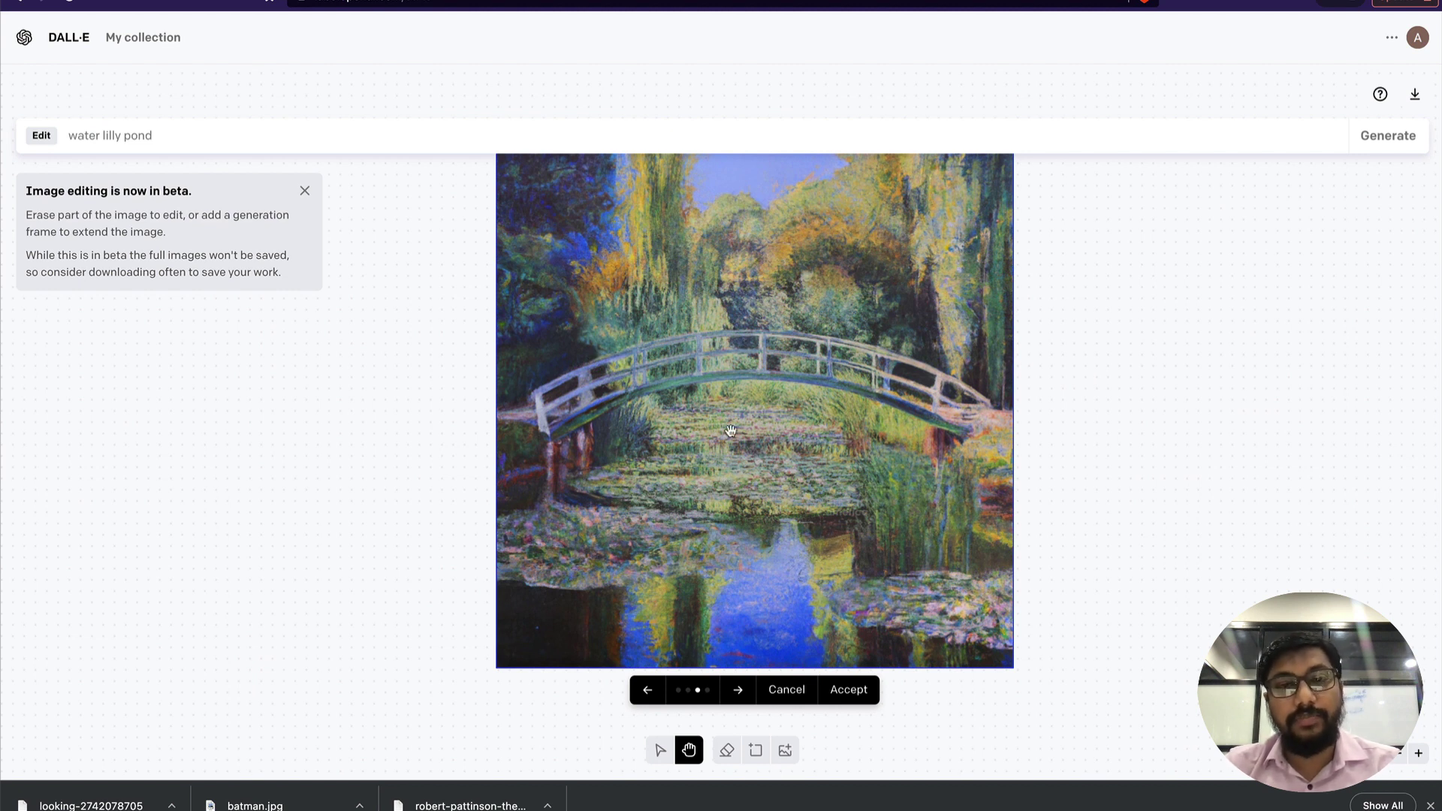
- Accept the third variant as the final square image
click(860, 689)
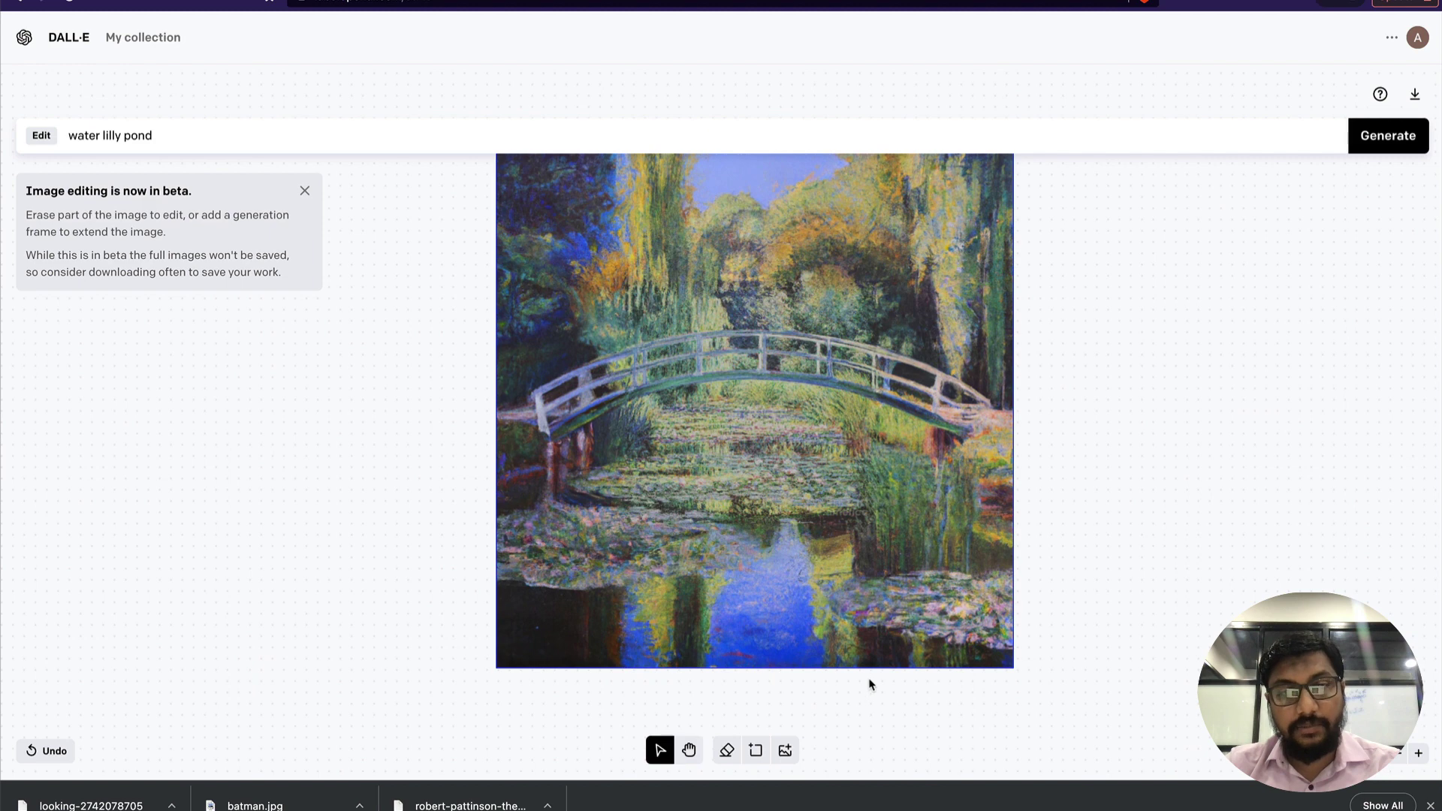
right_click(900, 455)
click(1067, 327)
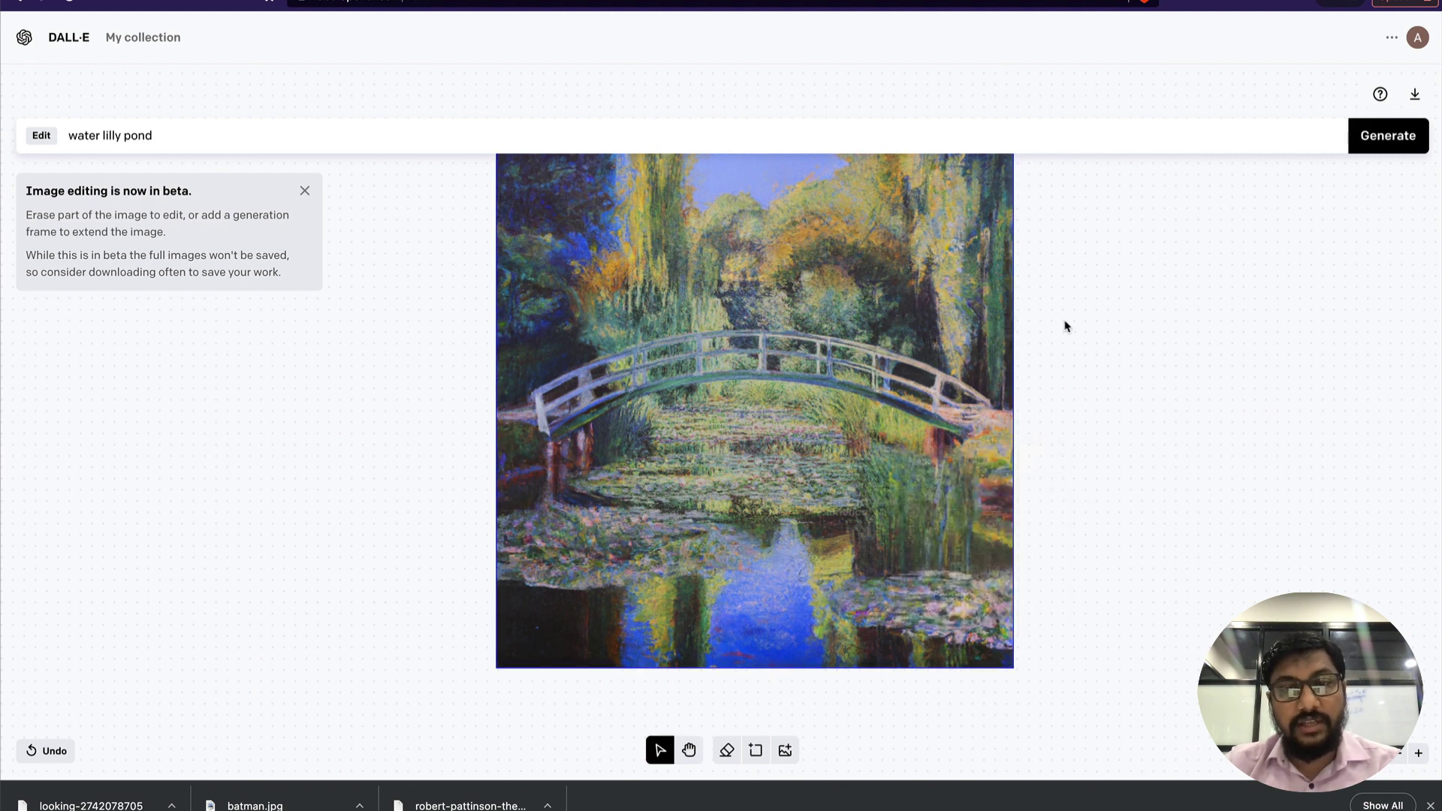
- Save the finished outpainted image as a file via Save As
right_click(879, 439)
click(934, 518)
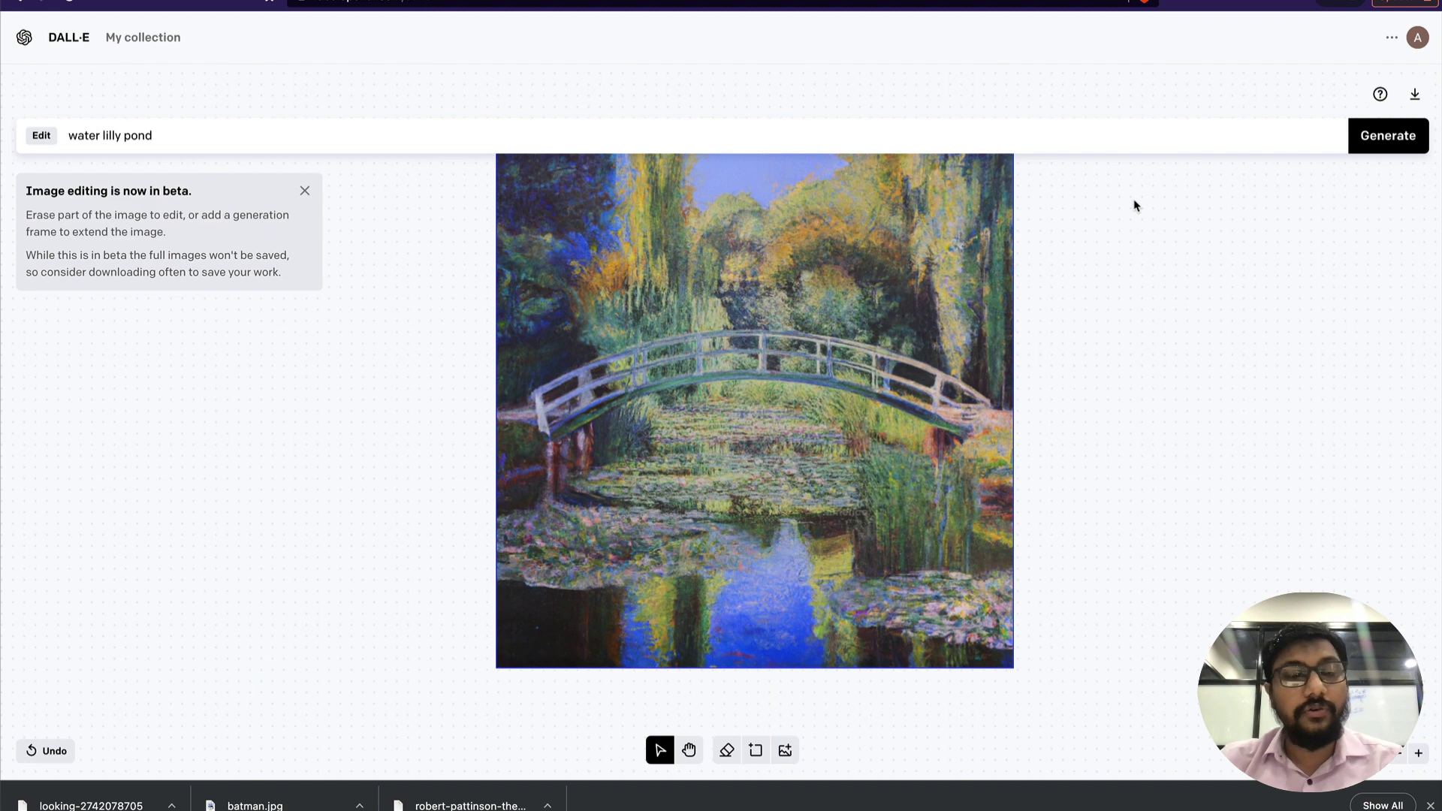
click(1417, 37)
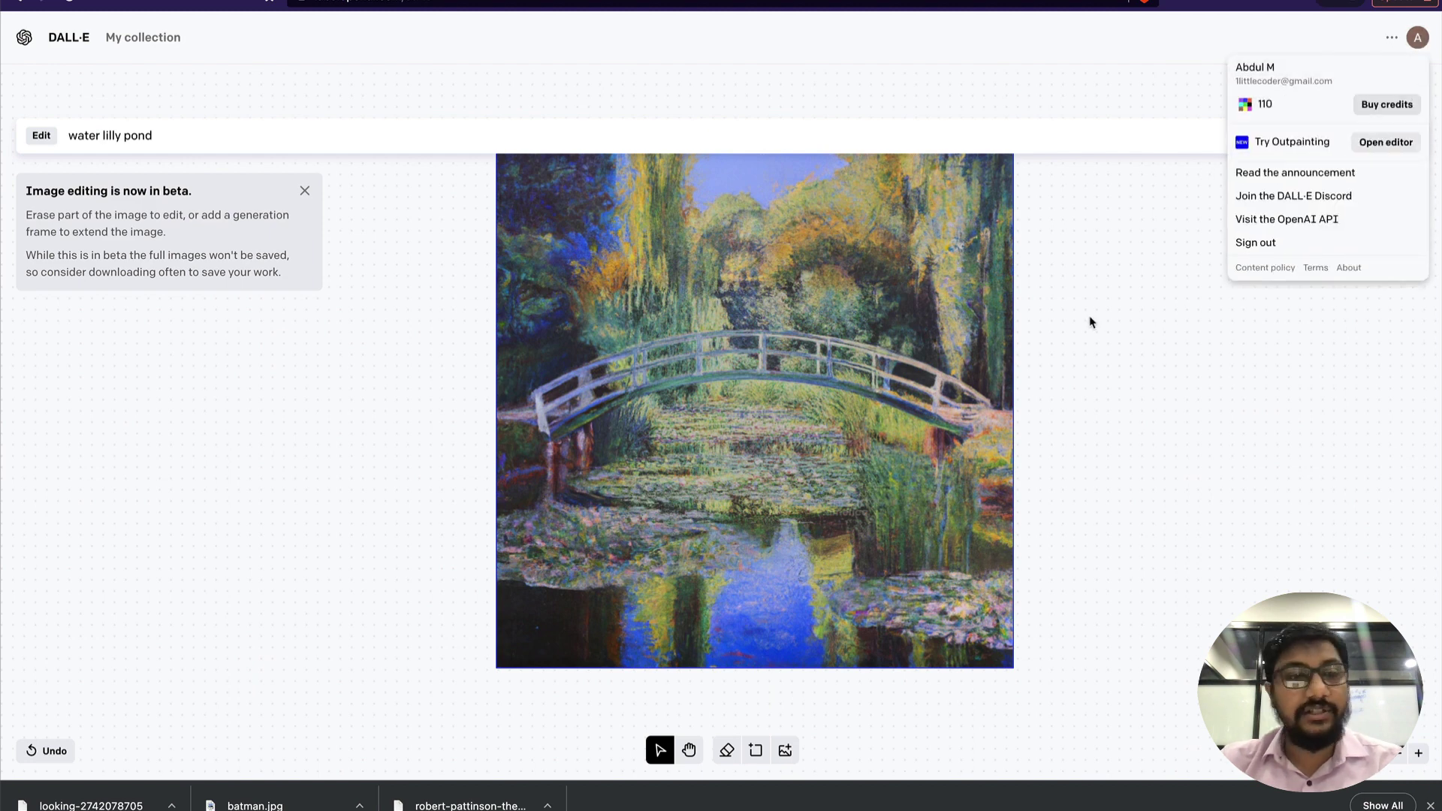
click(1111, 385)
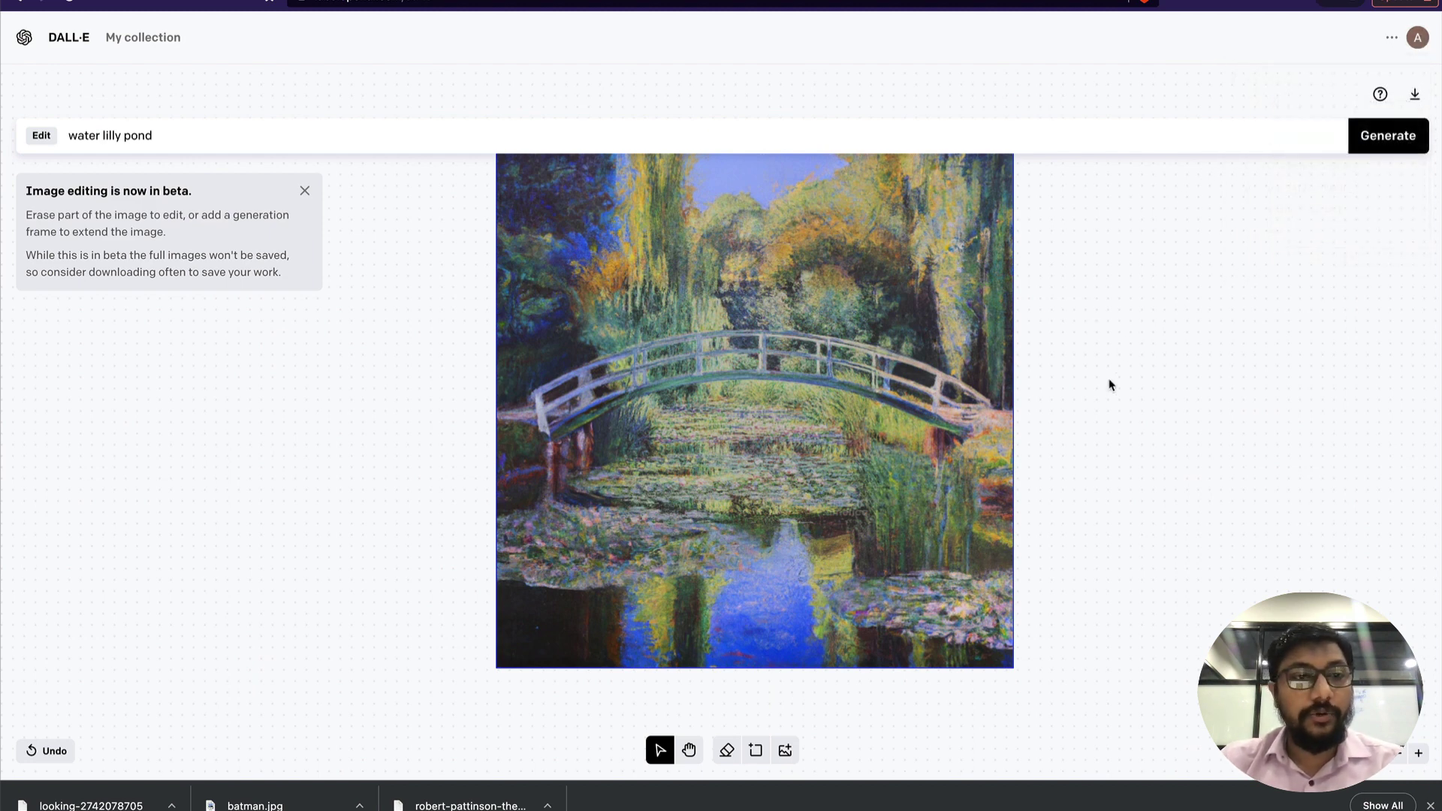